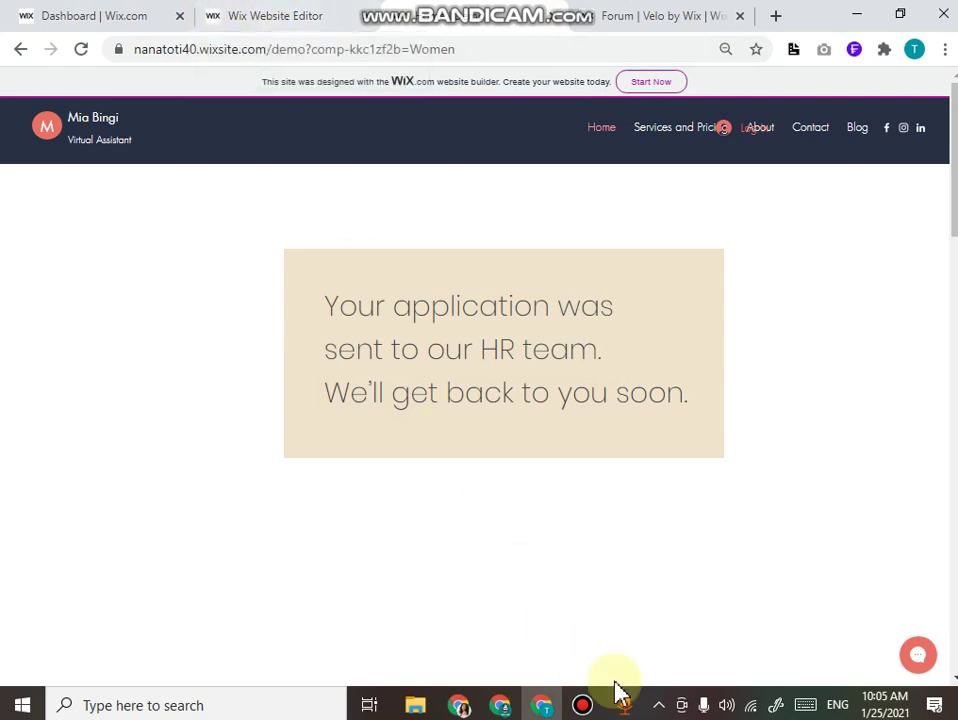
# Step: Leave the published site and return to the Wix Editor showing the hiring form's four steps
pyautogui.click(584, 706)
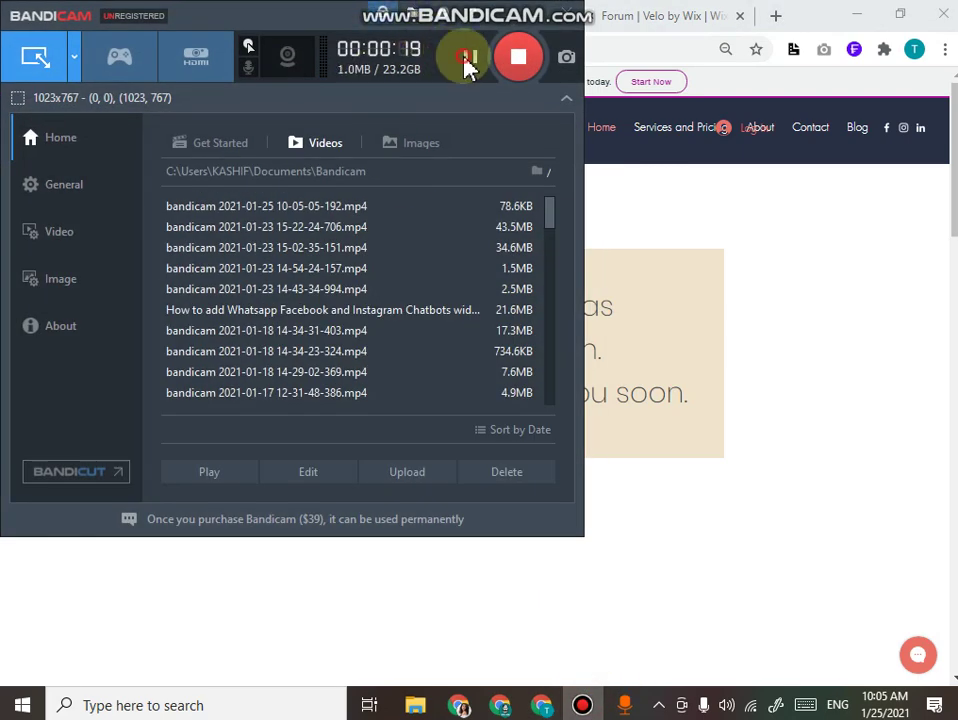
pyautogui.click(530, 20)
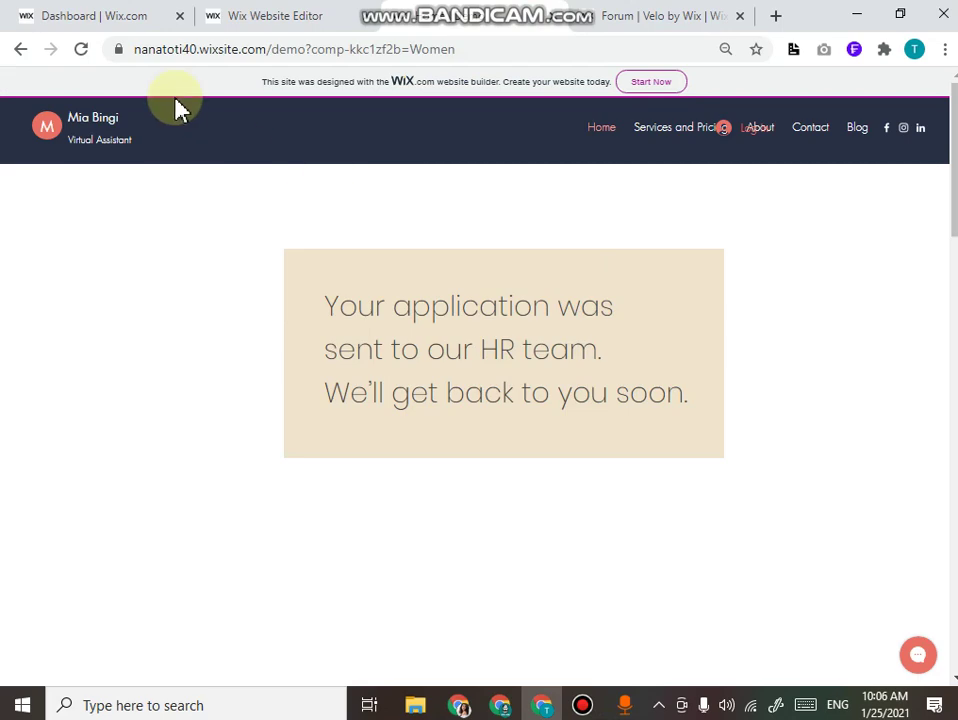
pyautogui.click(214, 14)
pyautogui.click(122, 14)
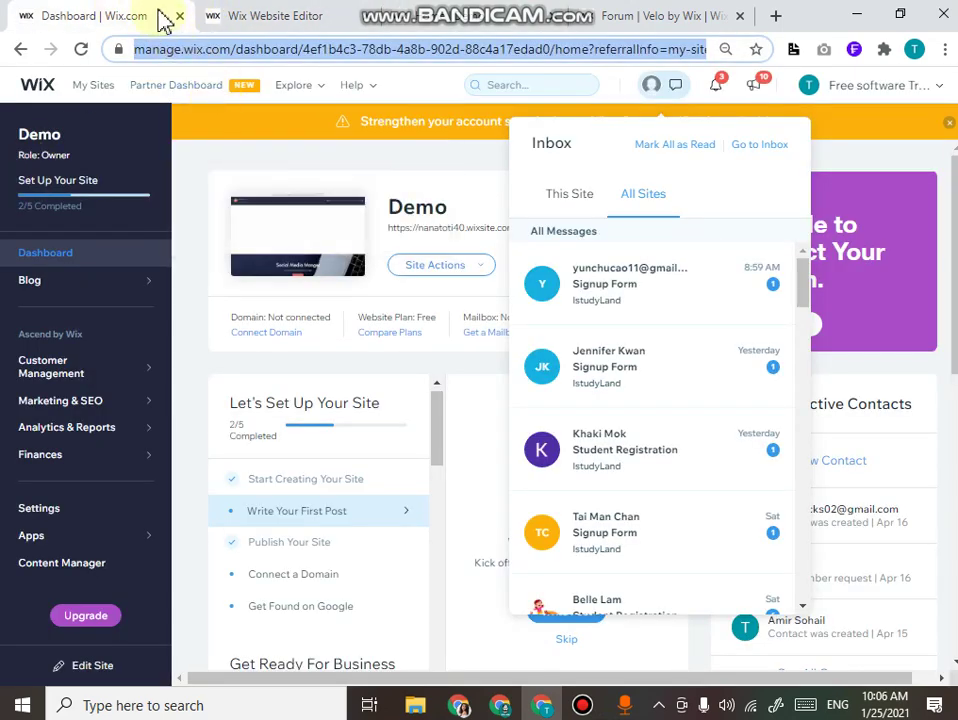
pyautogui.click(228, 16)
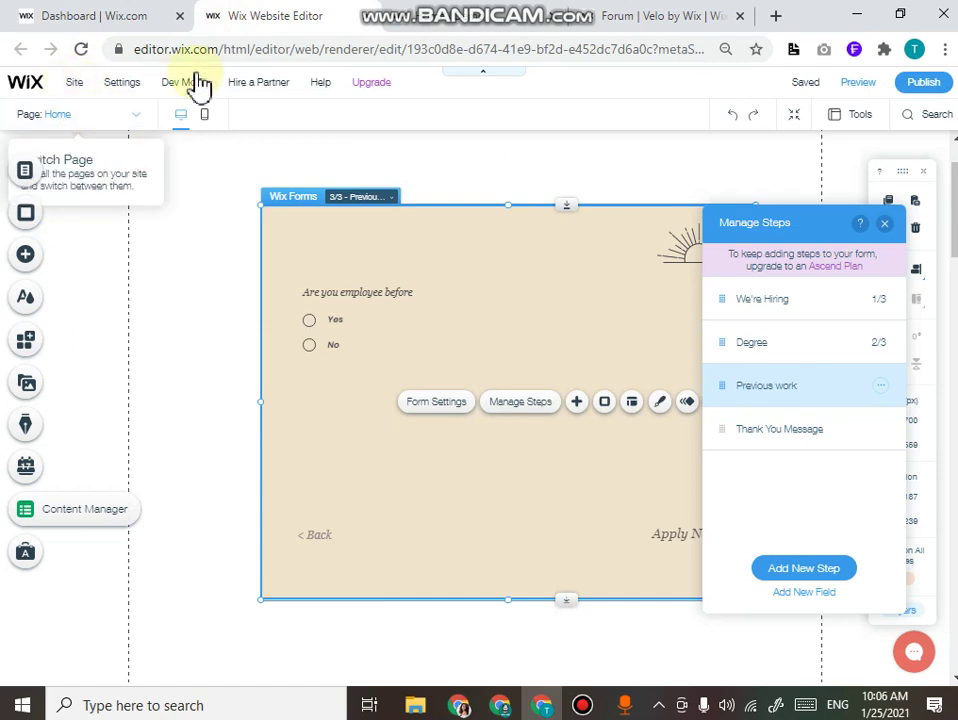
pyautogui.scroll(2, 148, 318)
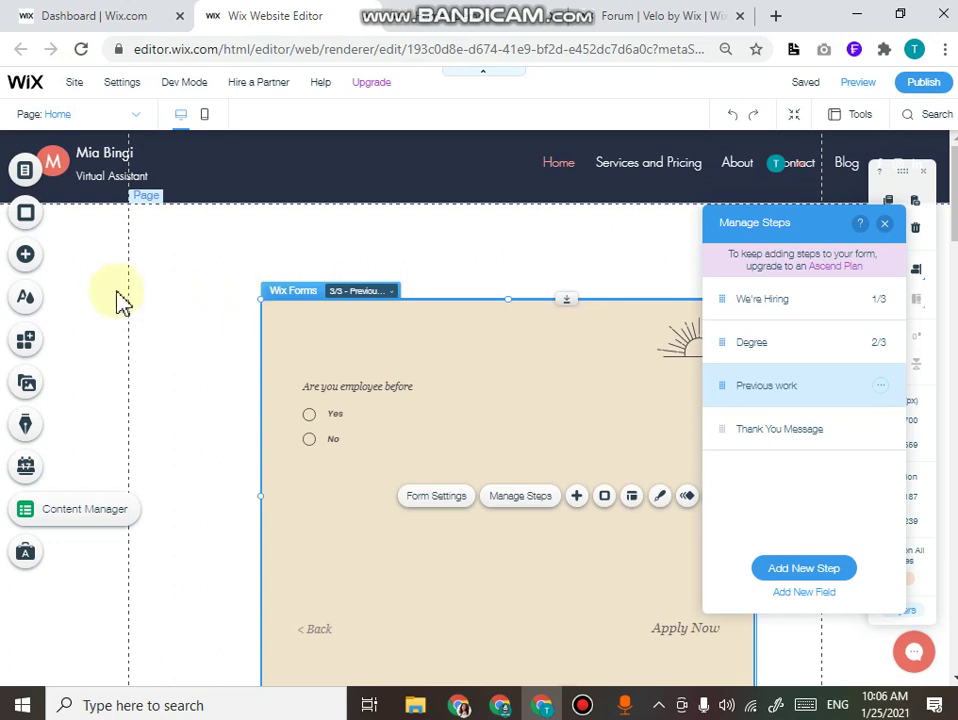
pyautogui.click(27, 258)
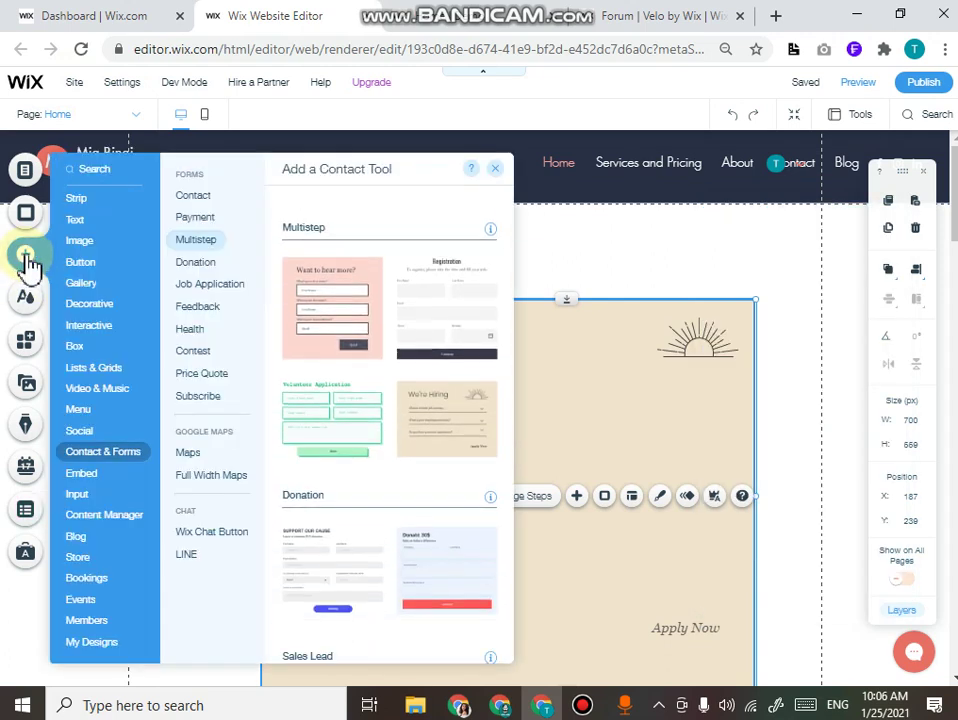
pyautogui.click(90, 409)
pyautogui.click(77, 200)
pyautogui.click(90, 433)
pyautogui.click(110, 458)
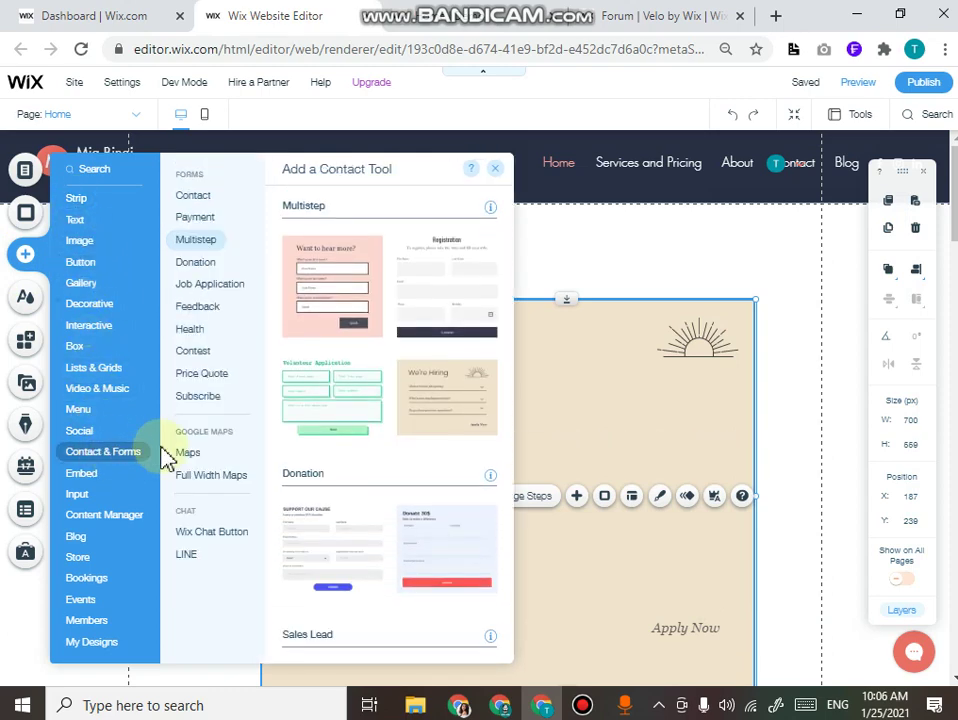
pyautogui.click(194, 248)
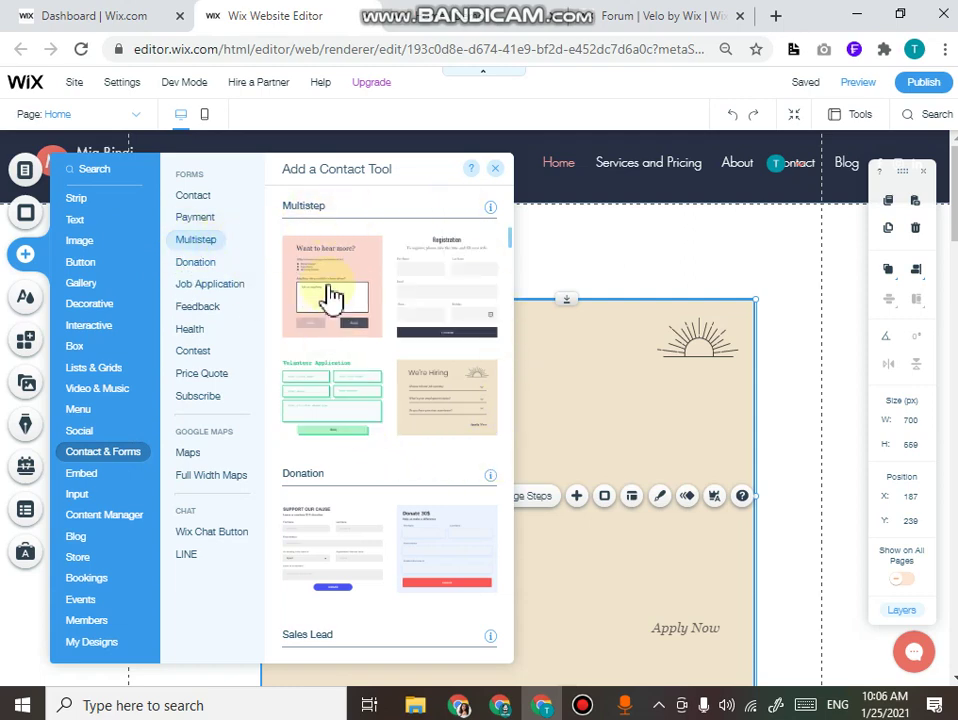
pyautogui.moveTo(446, 396)
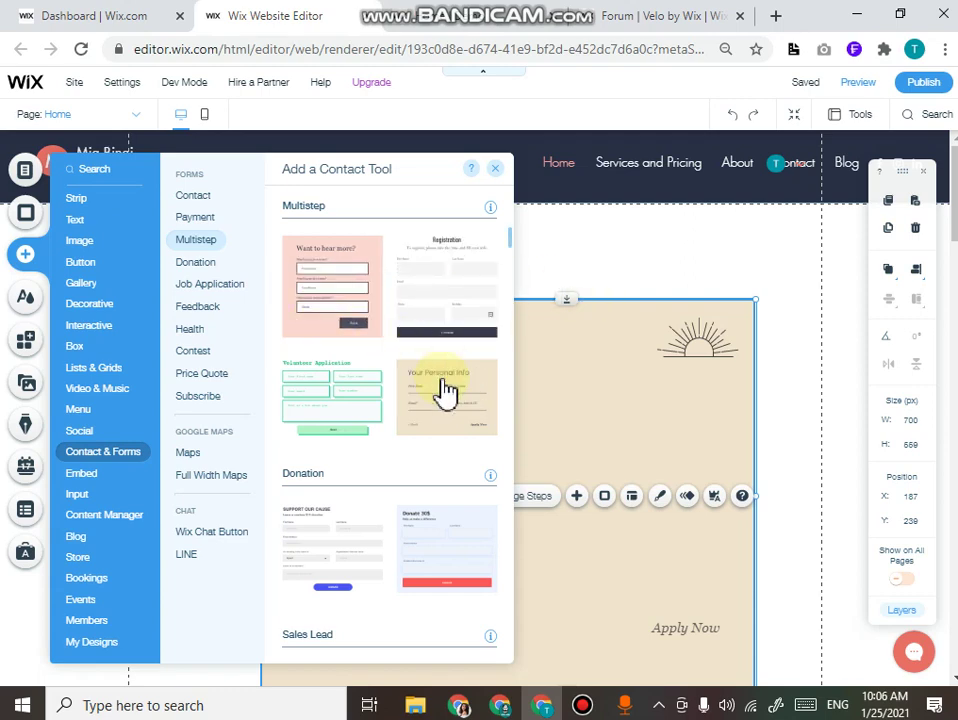
pyautogui.moveTo(445, 392)
pyautogui.mouseDown()
pyautogui.moveTo(630, 382)
pyautogui.moveTo(456, 391)
pyautogui.mouseUp()
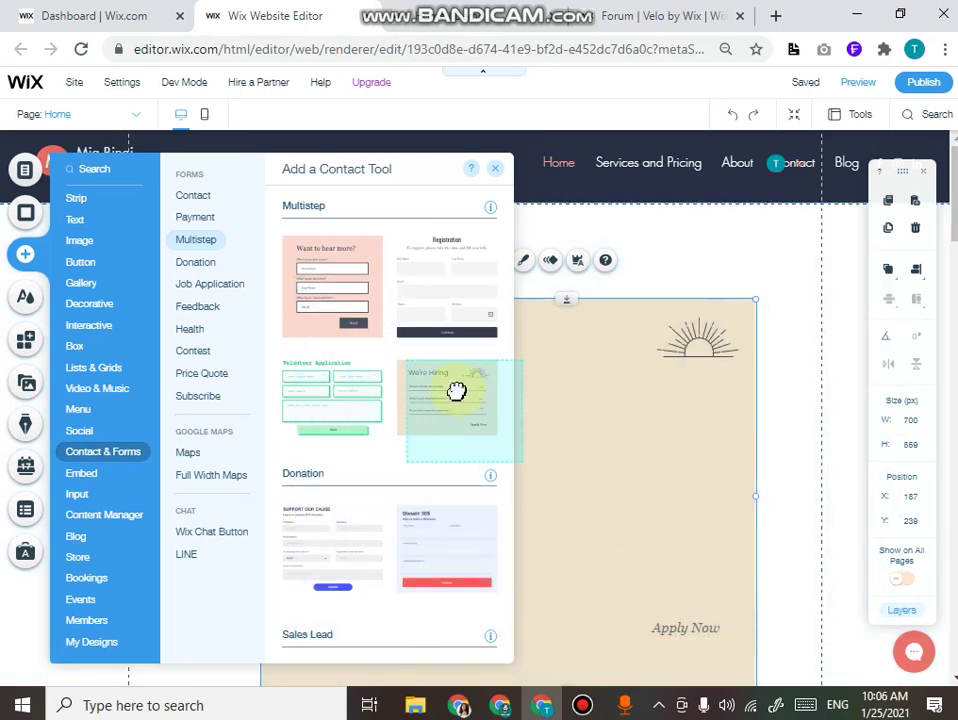
pyautogui.click(675, 258)
# Step: Open the hiring form's Manage Steps list and view We're Hiring, Degree and Previous work in turn
pyautogui.scroll(-2, 520, 290)
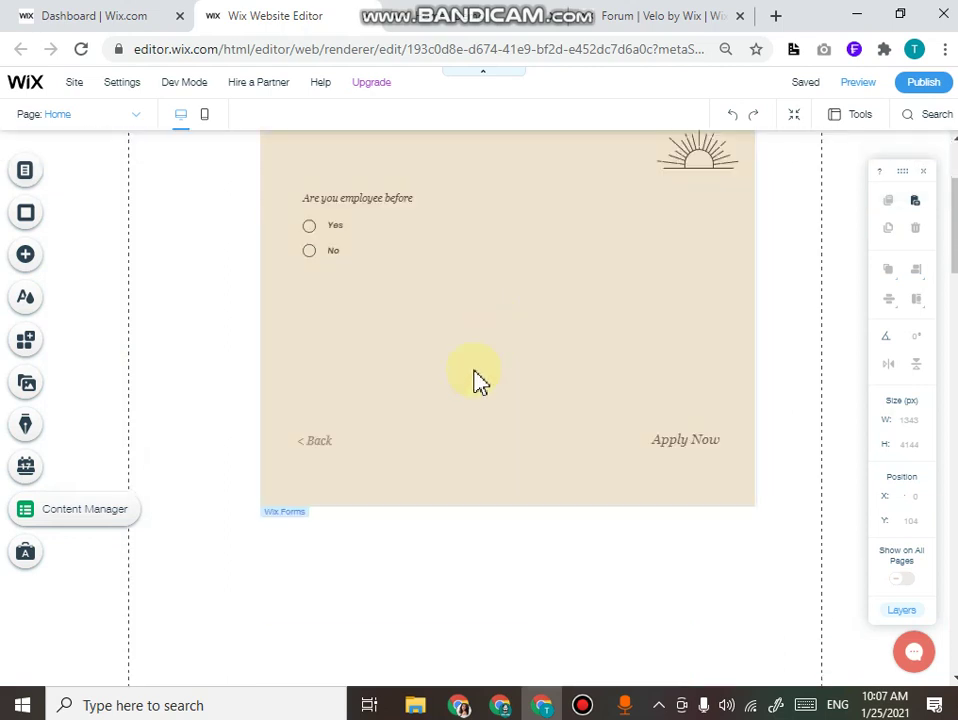
pyautogui.scroll(2, 430, 378)
pyautogui.click(328, 325)
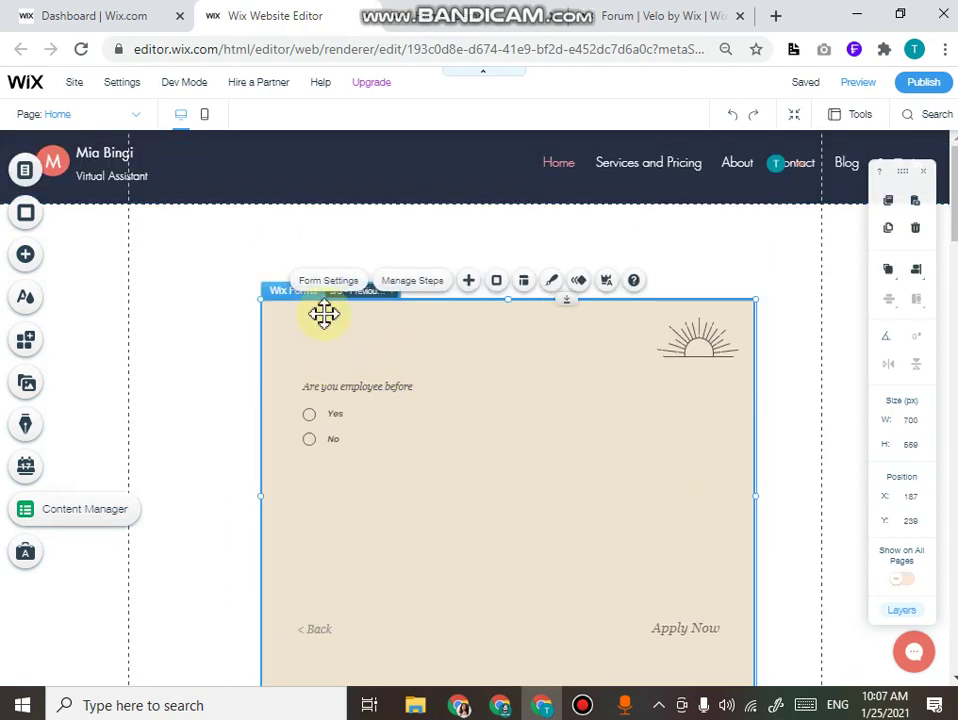
pyautogui.click(428, 283)
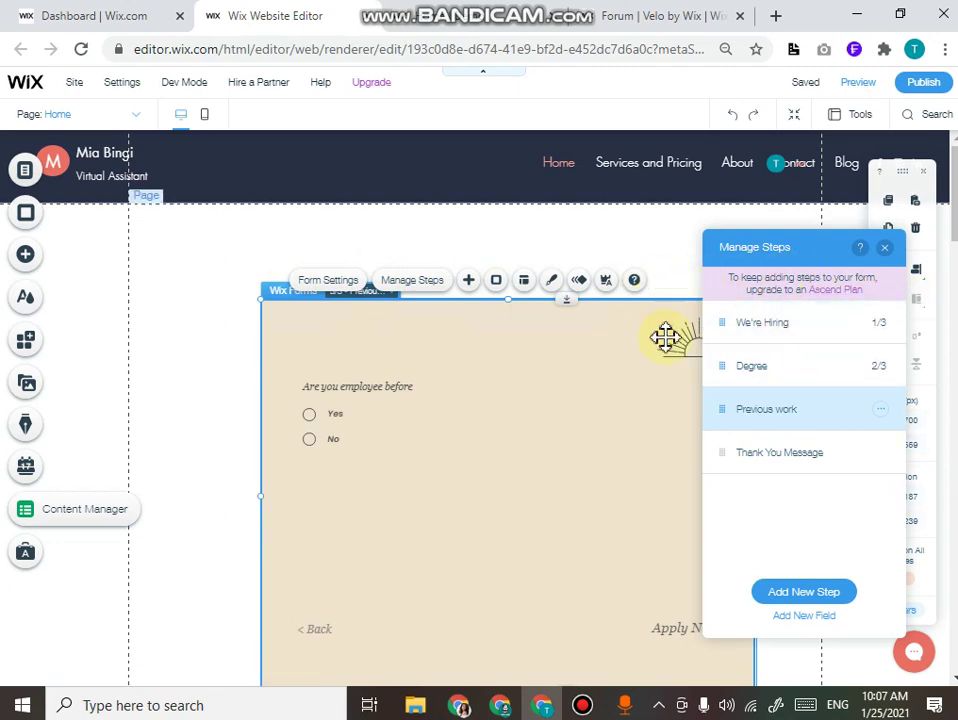
pyautogui.moveTo(790, 409)
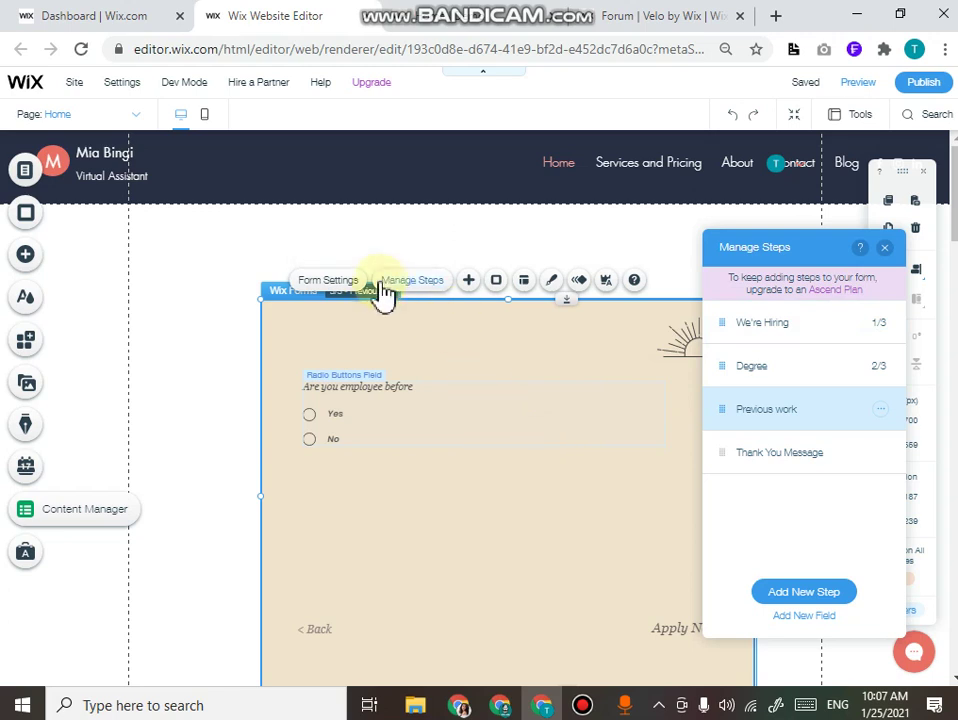
pyautogui.click(789, 335)
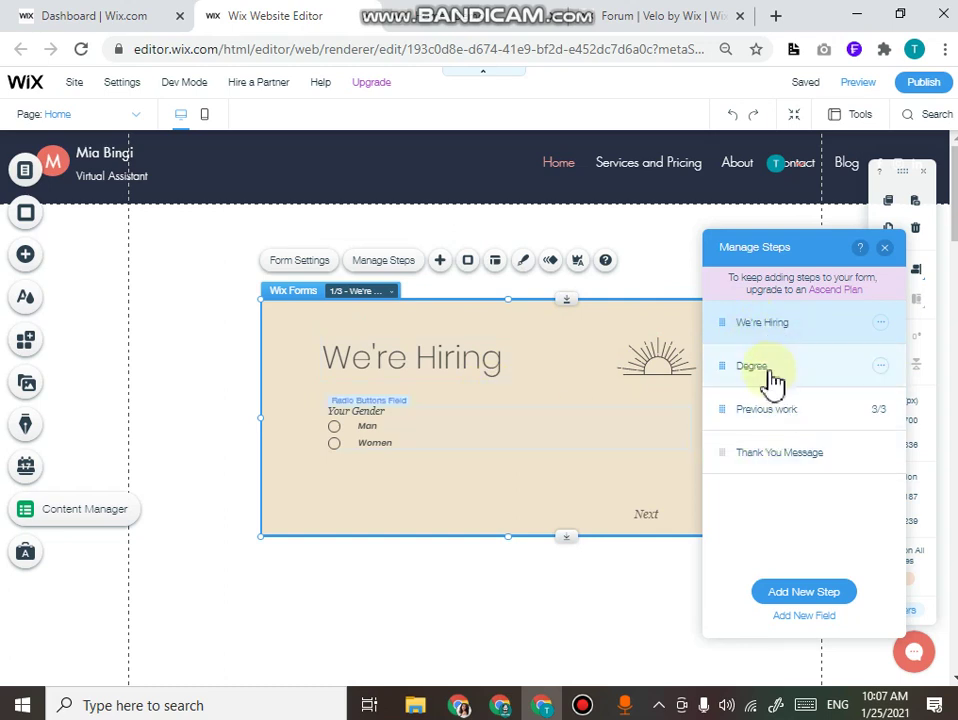
pyautogui.click(770, 368)
pyautogui.click(774, 414)
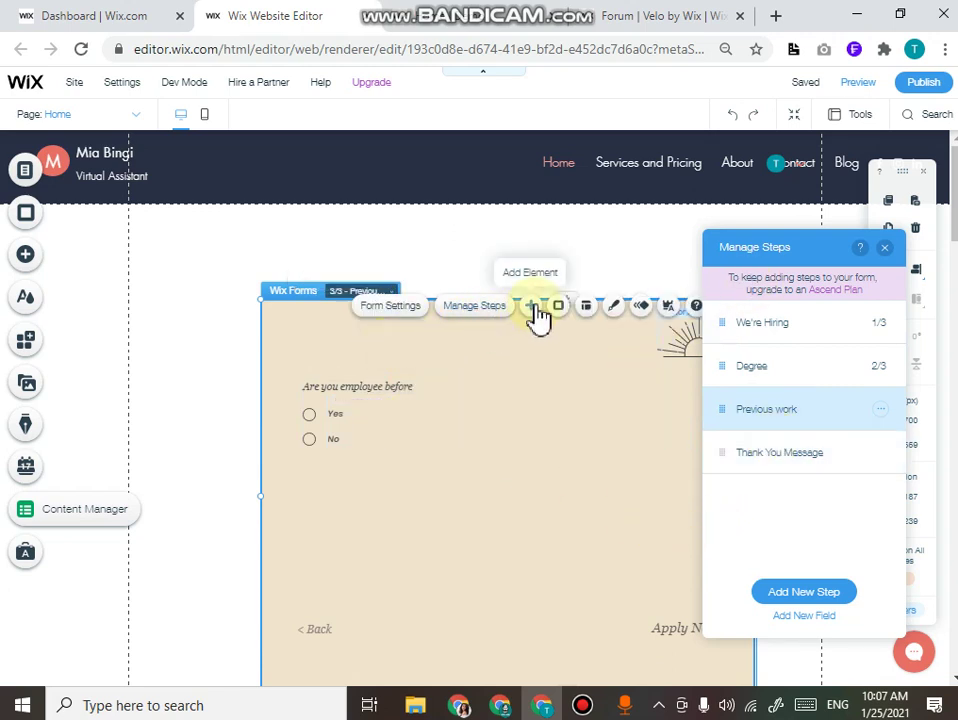
# Step: Browse the Contact and Basic field types in the form's Add Element list
pyautogui.click(534, 306)
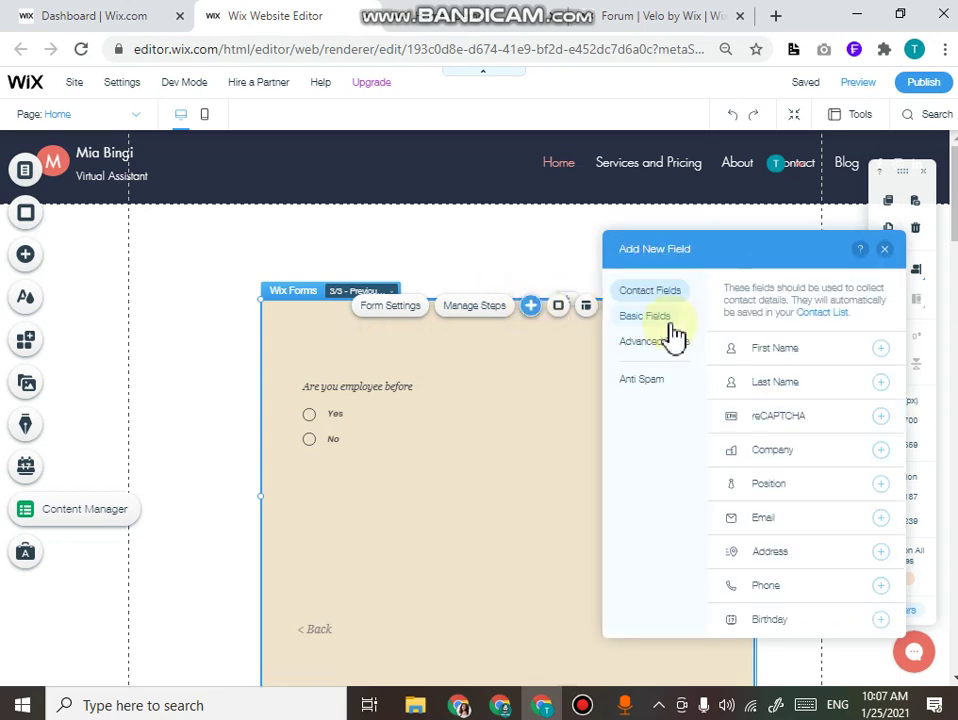
pyautogui.click(628, 318)
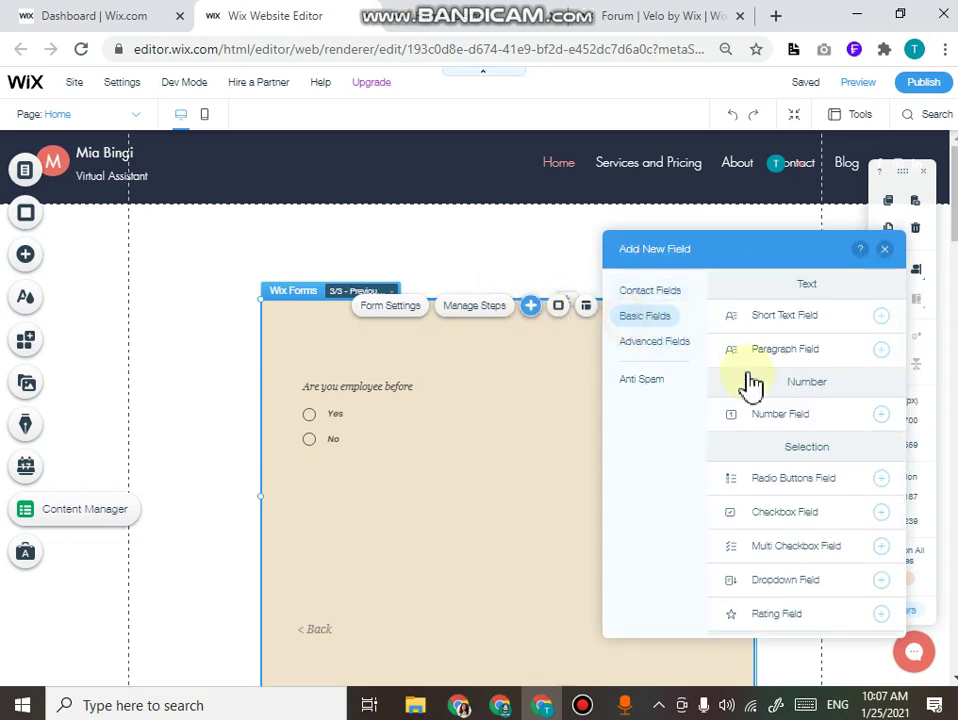
pyautogui.click(652, 292)
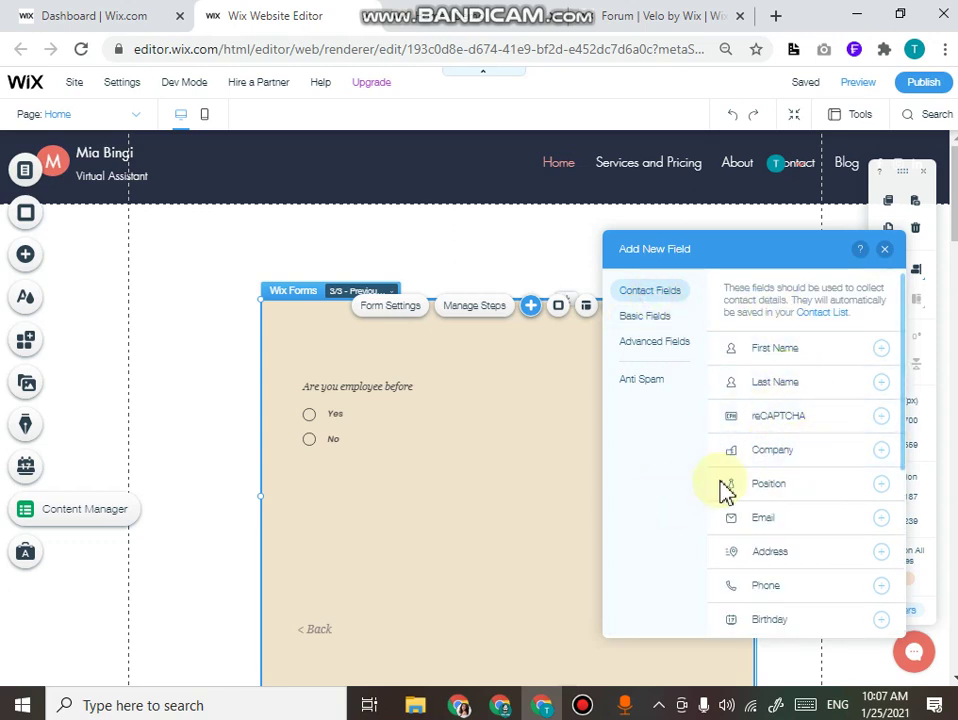
pyautogui.scroll(-2, 785, 518)
pyautogui.scroll(3, 785, 518)
pyautogui.click(641, 318)
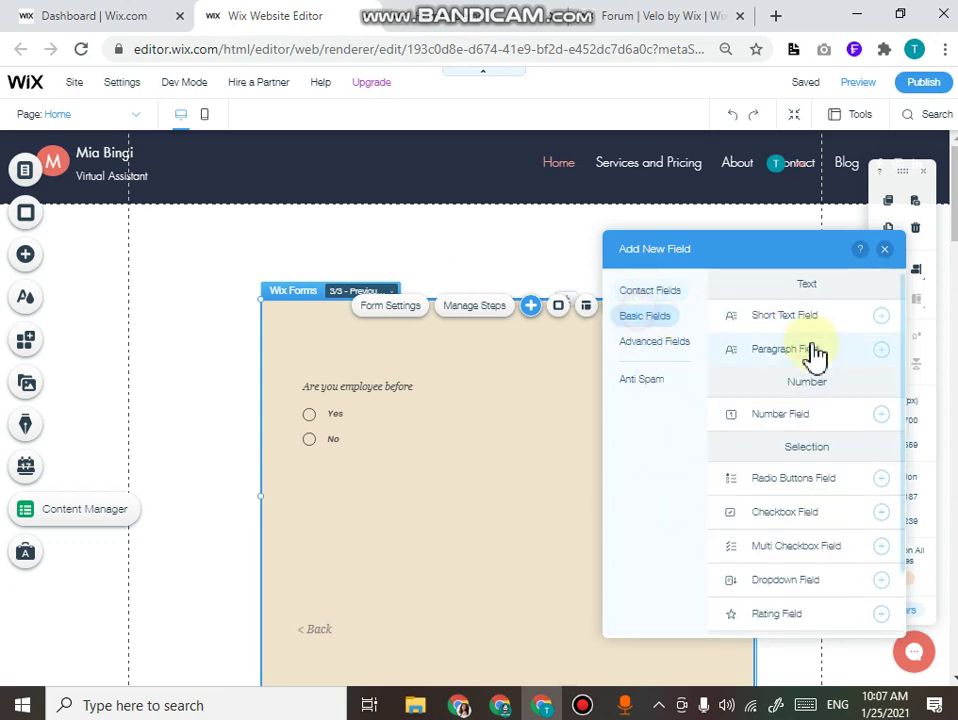
pyautogui.scroll(-3, 822, 438)
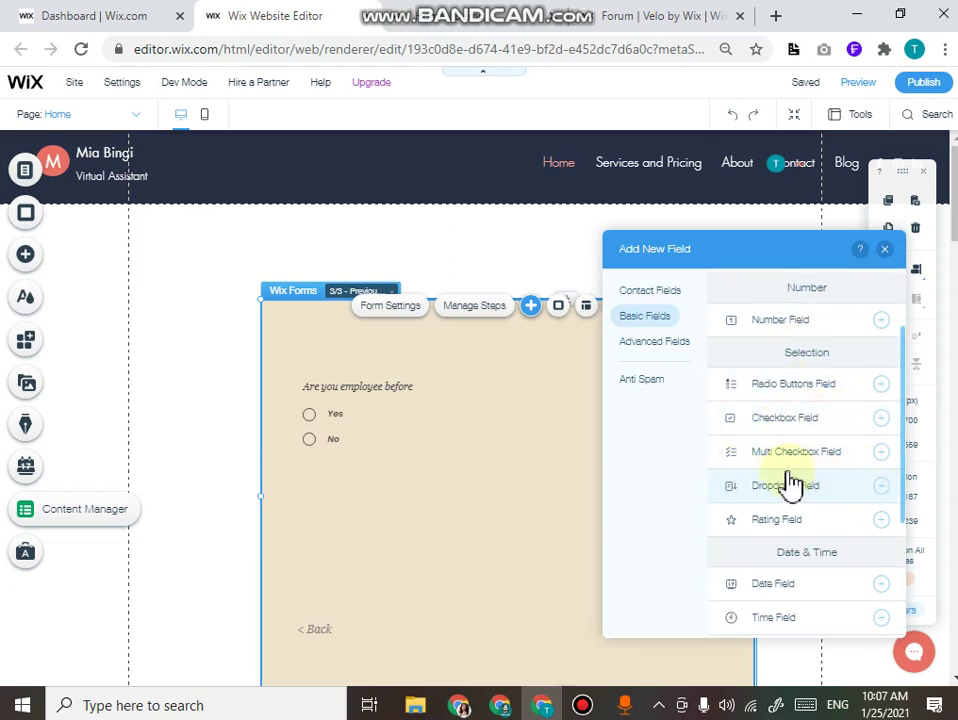
pyautogui.scroll(-3, 780, 510)
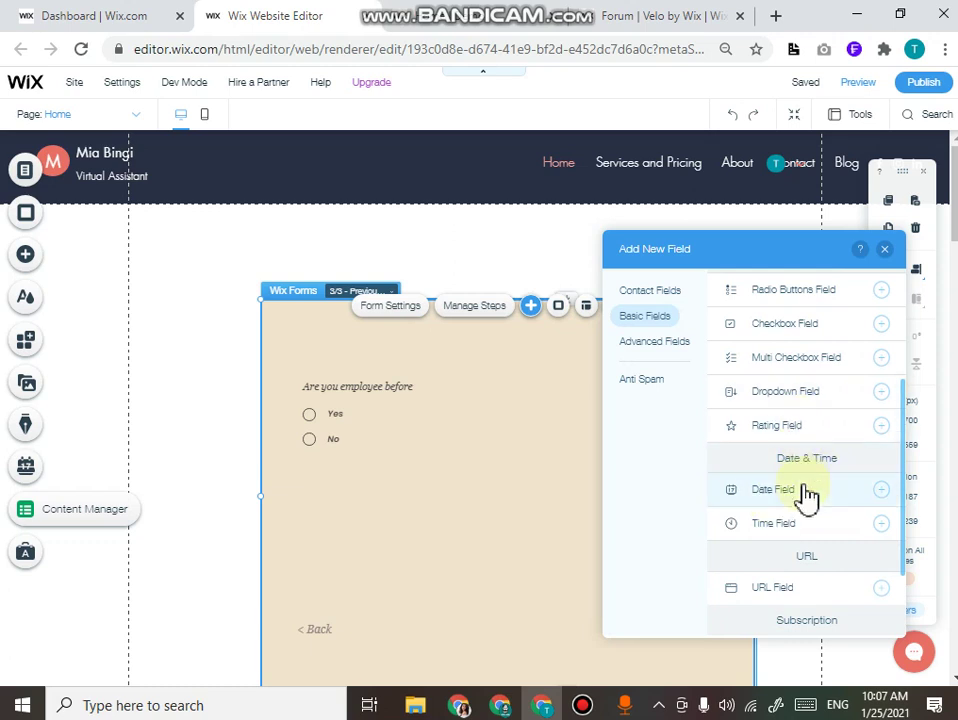
pyautogui.scroll(-2, 785, 575)
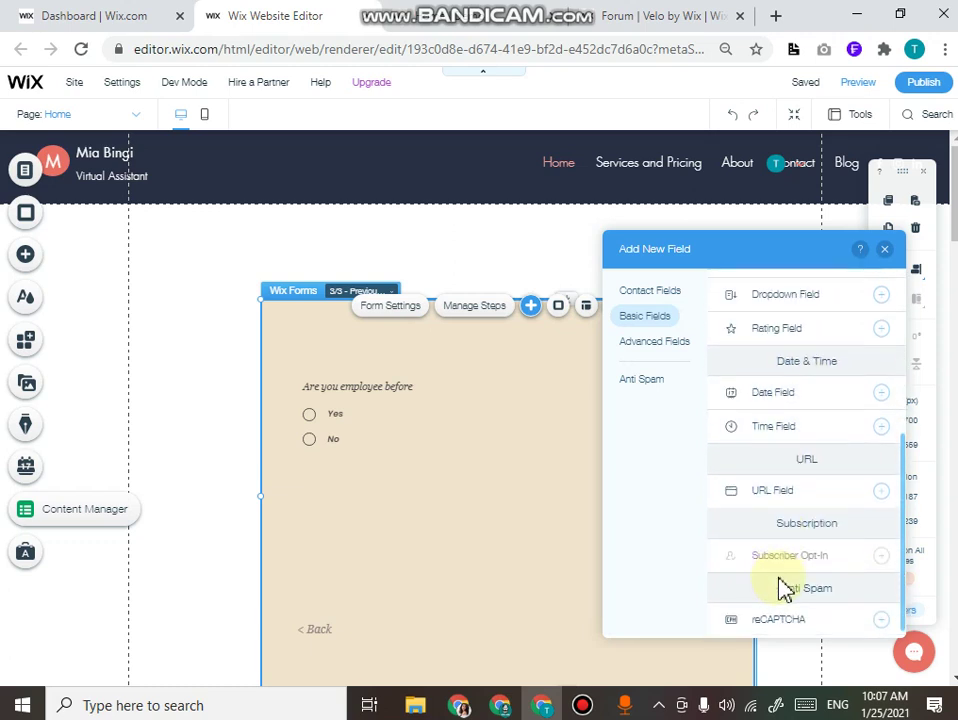
pyautogui.scroll(5, 785, 570)
# Step: View the Advanced and Anti Spam field types, then bring up Form Settings
pyautogui.click(668, 347)
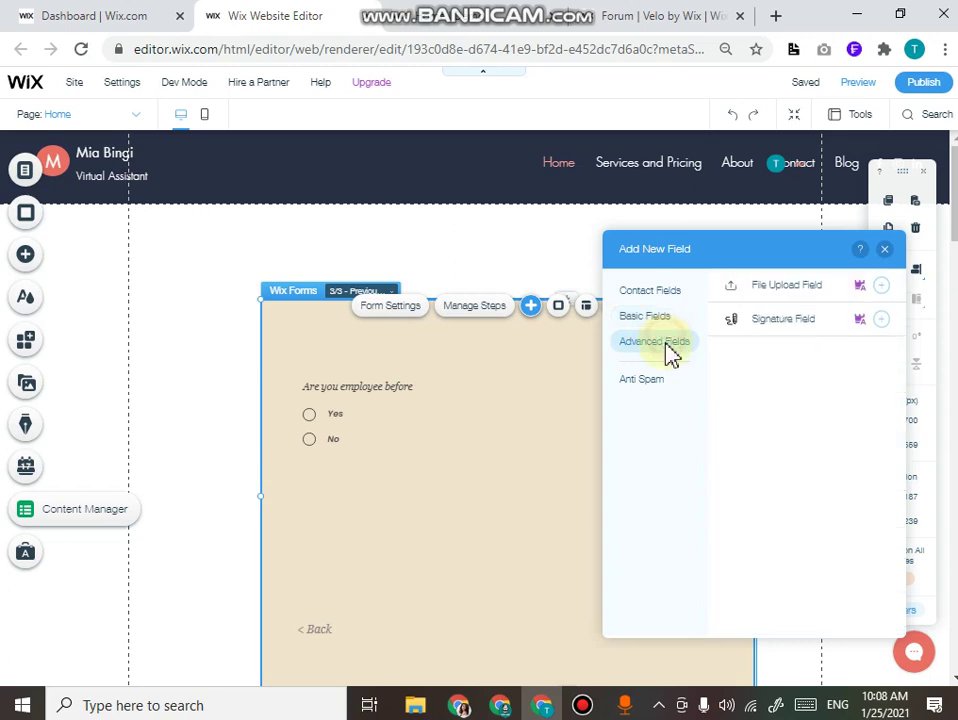
pyautogui.click(655, 380)
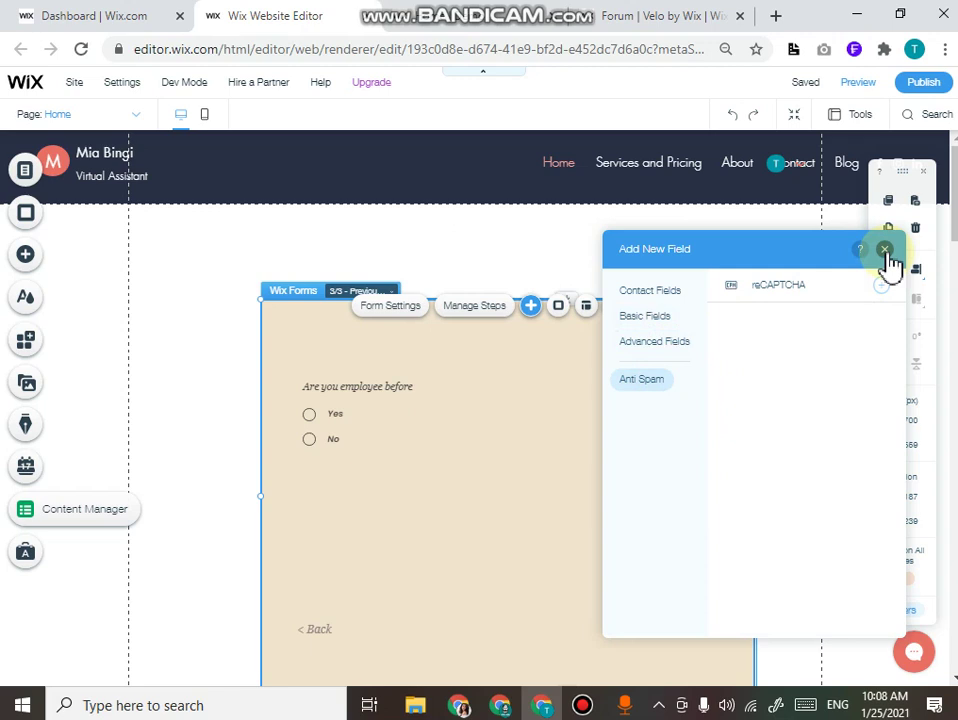
pyautogui.click(885, 250)
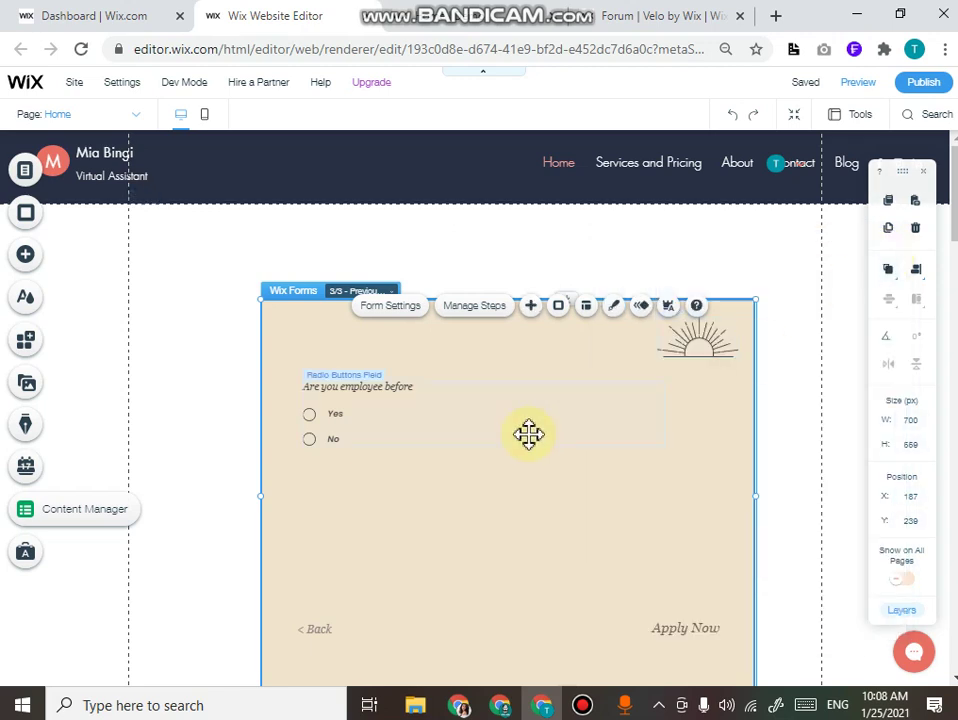
pyautogui.click(395, 313)
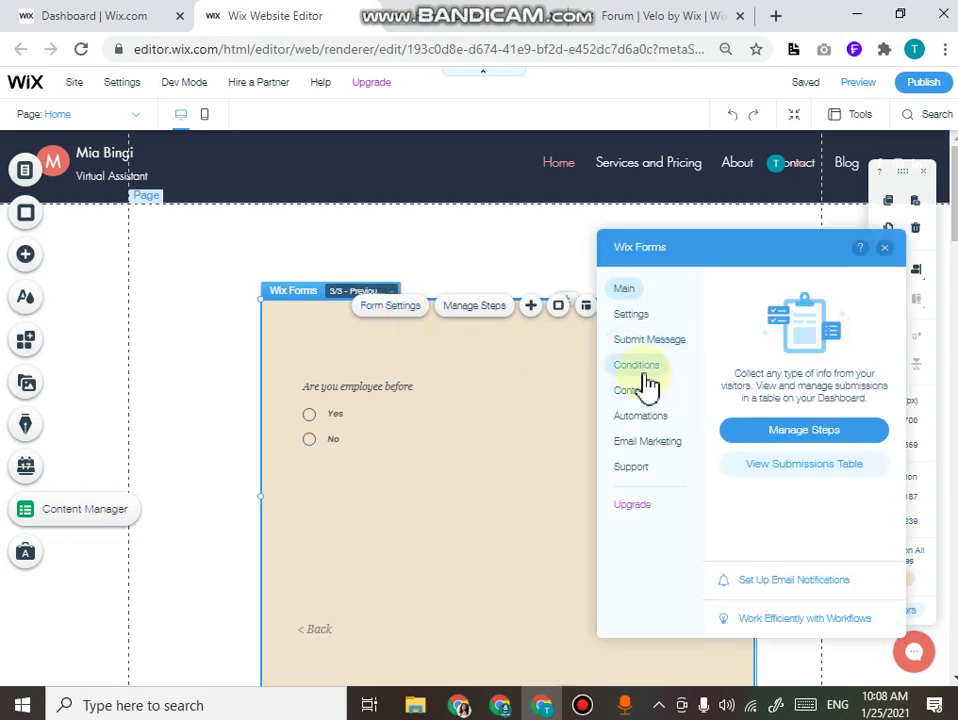
# Step: Browse the Email Marketing campaign templates, such as Send a Newsletter and Special Offer
pyautogui.click(640, 444)
pyautogui.moveTo(759, 381)
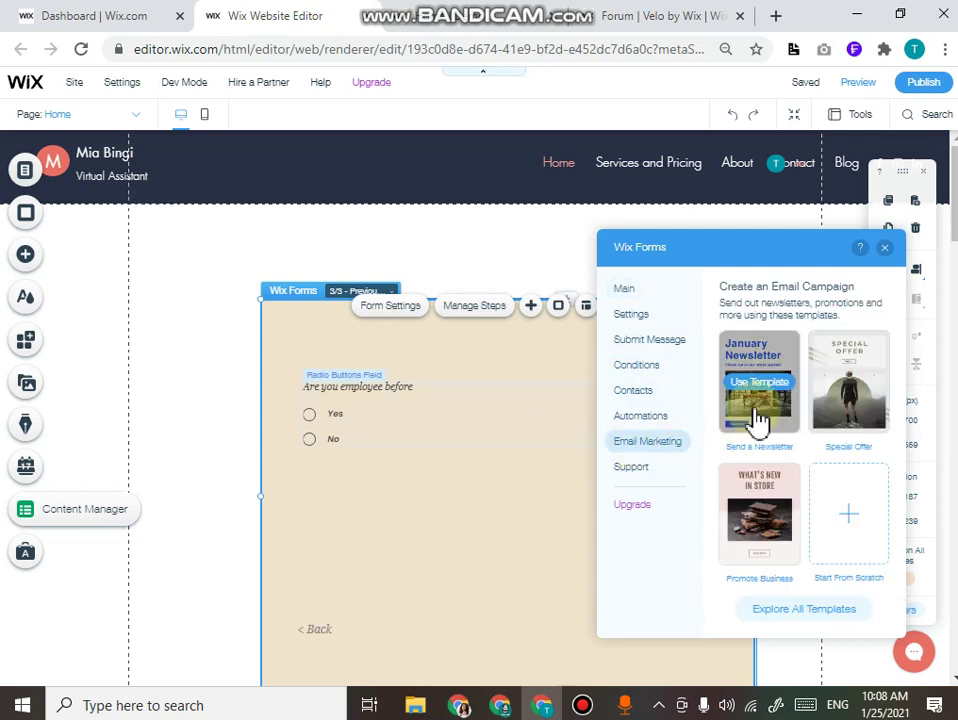
pyautogui.click(787, 386)
pyautogui.click(355, 355)
pyautogui.scroll(-1, 391, 464)
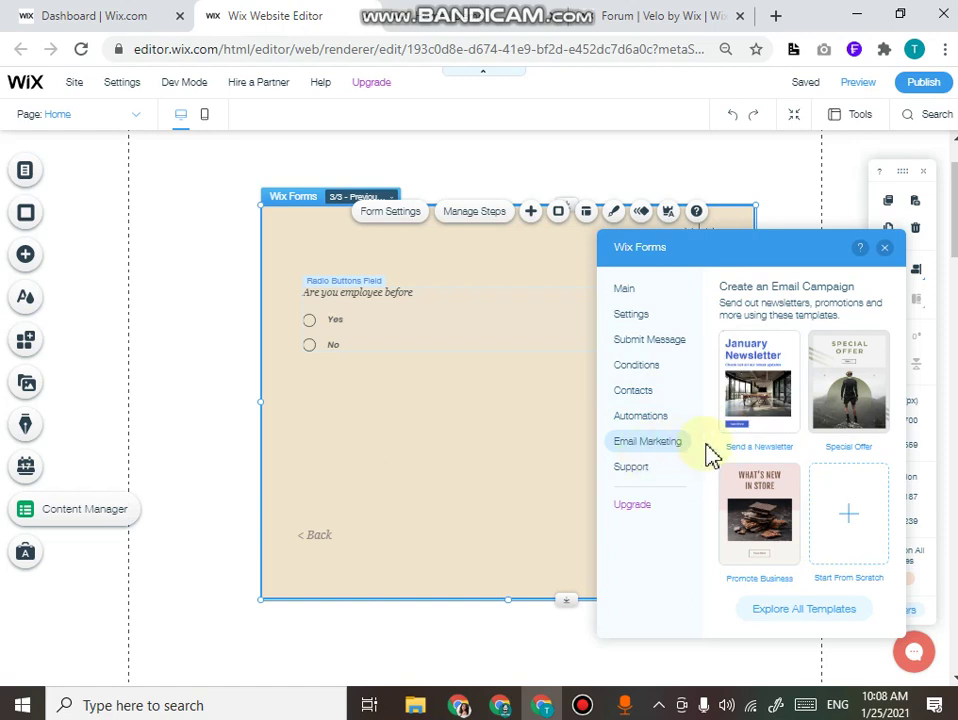
pyautogui.scroll(-1, 488, 451)
pyautogui.scroll(1, 488, 451)
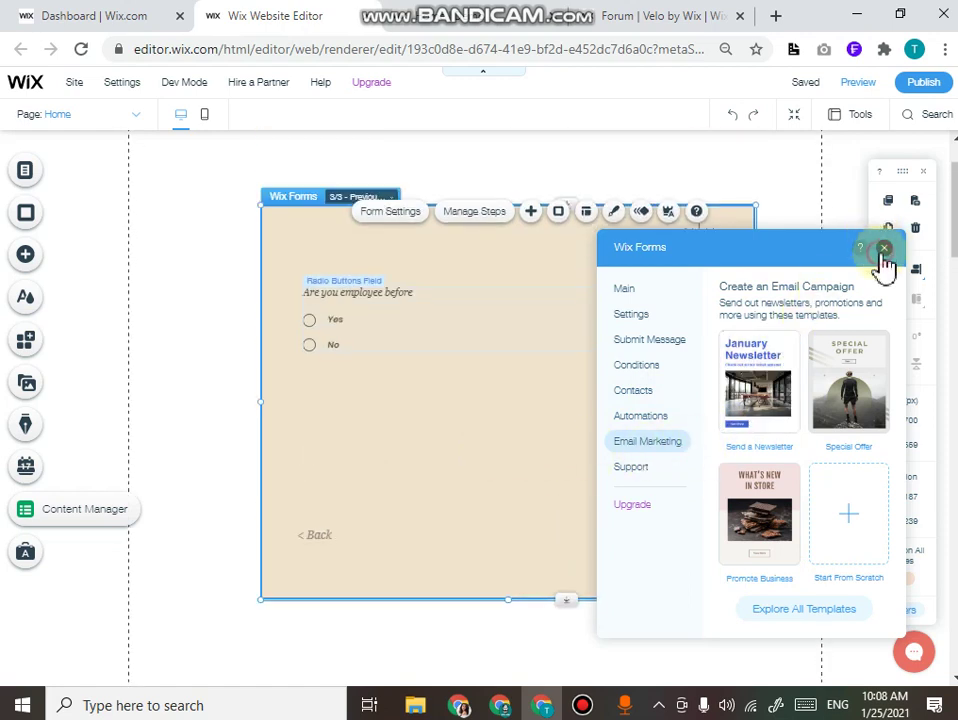
# Step: Close the form settings and reload the published site for a fresh hiring form
pyautogui.click(884, 250)
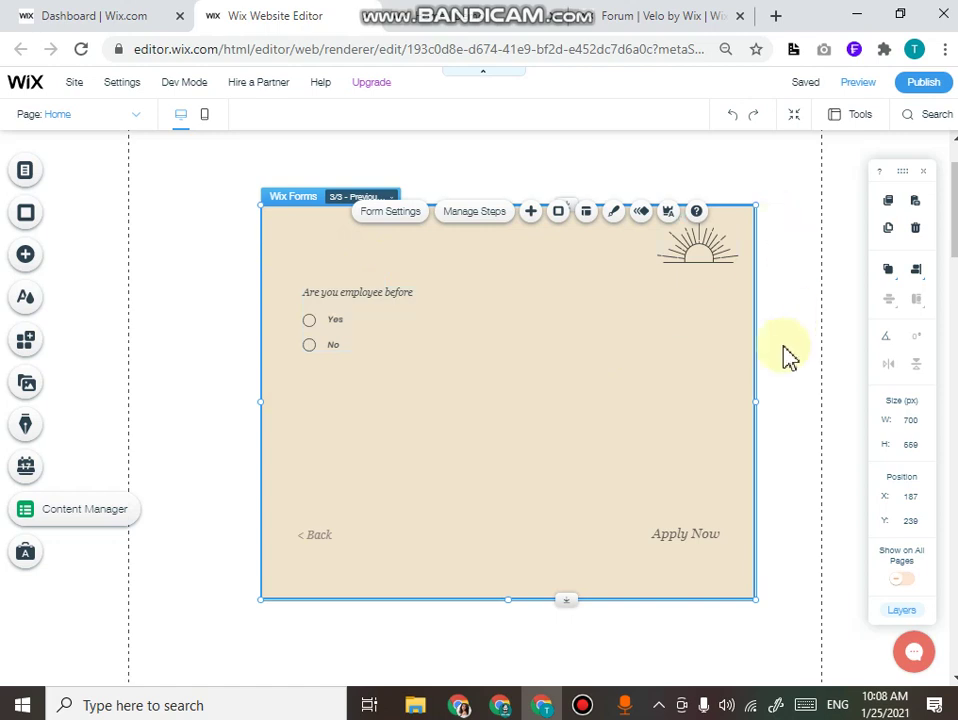
pyautogui.click(370, 15)
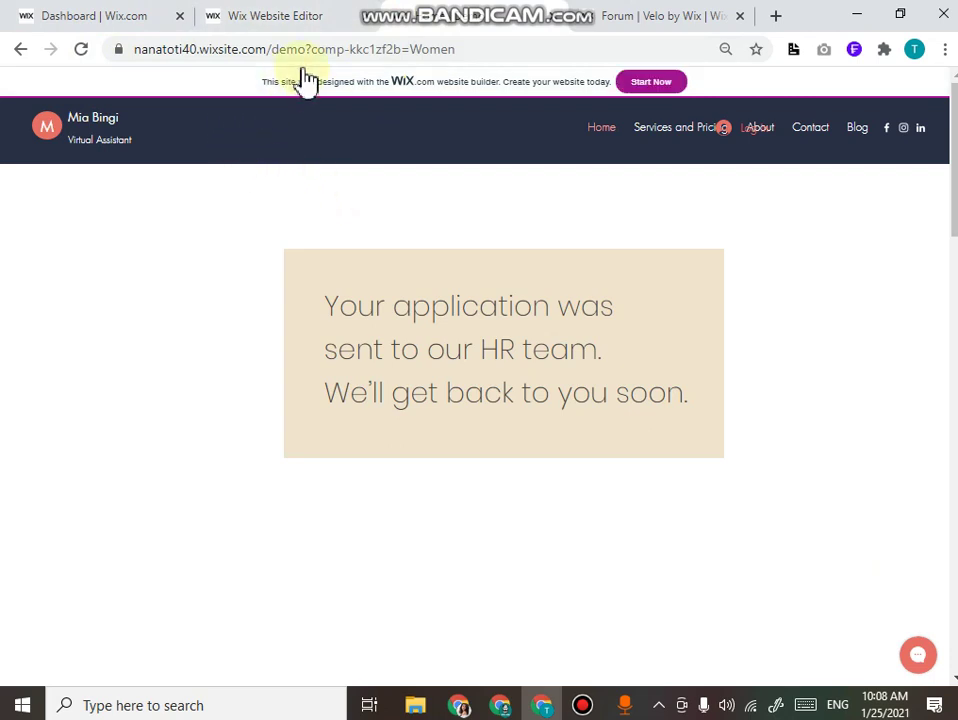
pyautogui.click(295, 16)
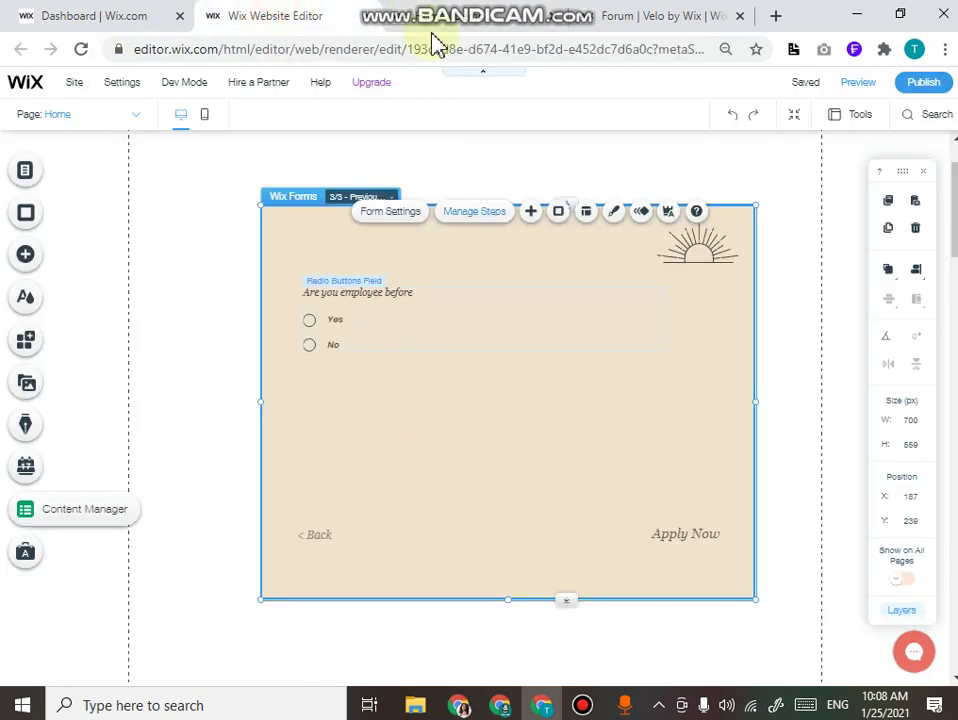
pyautogui.click(370, 15)
pyautogui.click(80, 50)
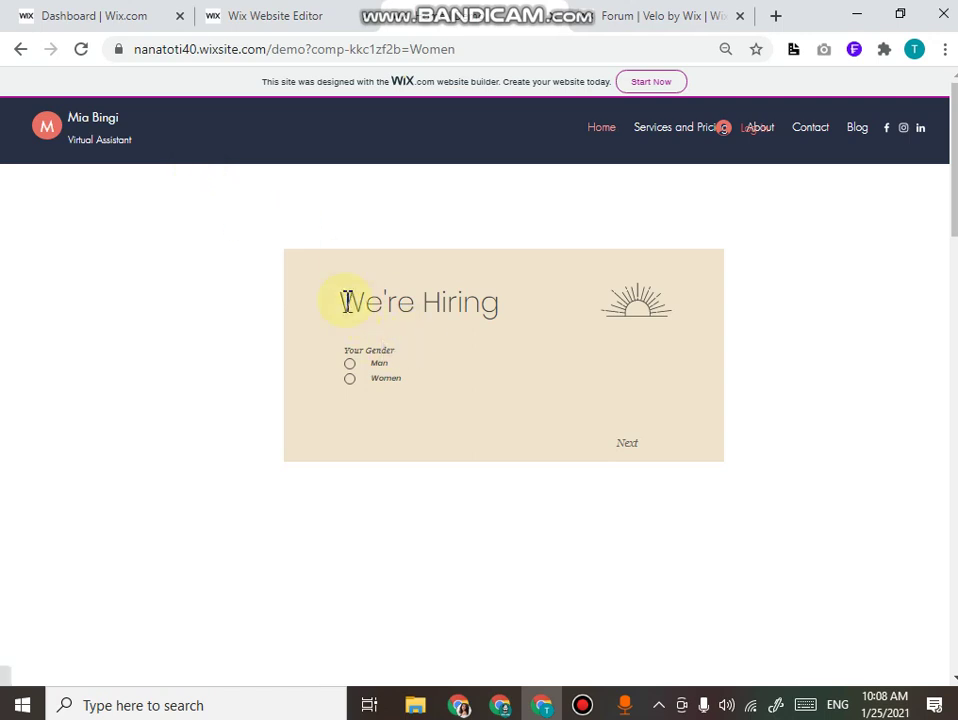
pyautogui.moveTo(344, 301); pyautogui.dragTo(531, 305)
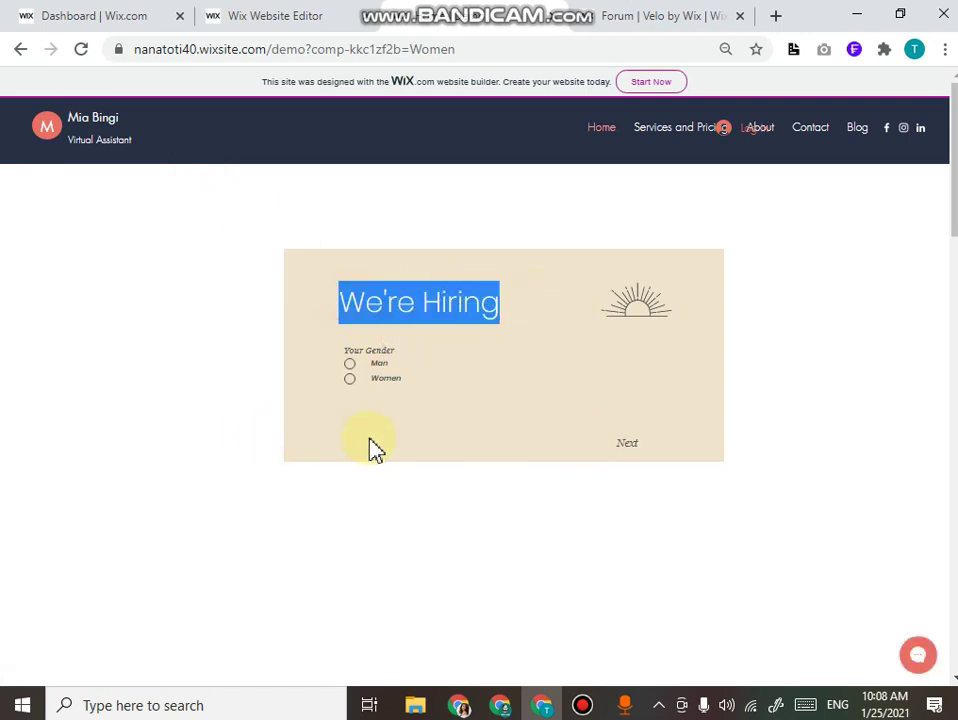
# Step: Submit the form as Man, passing the education step and answering Yes to employment
pyautogui.click(352, 365)
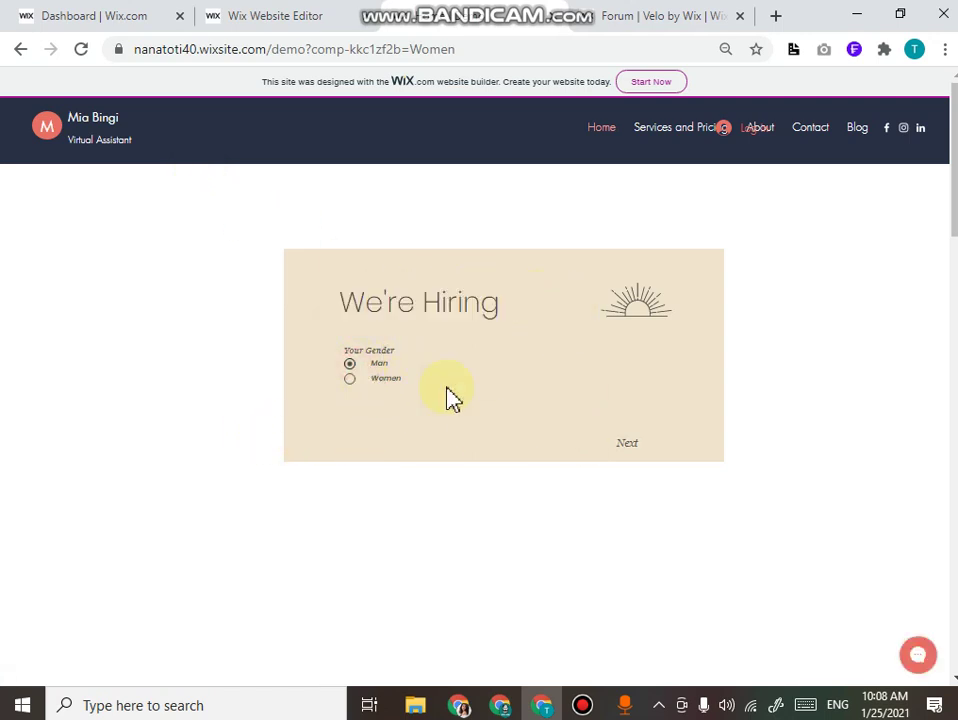
pyautogui.click(629, 450)
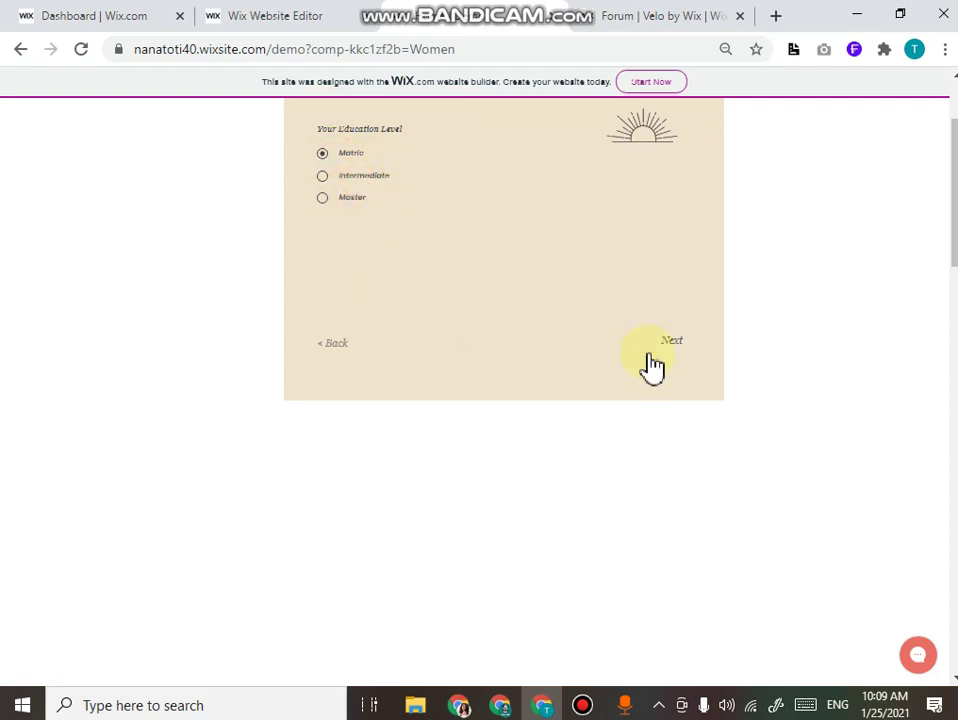
pyautogui.click(678, 343)
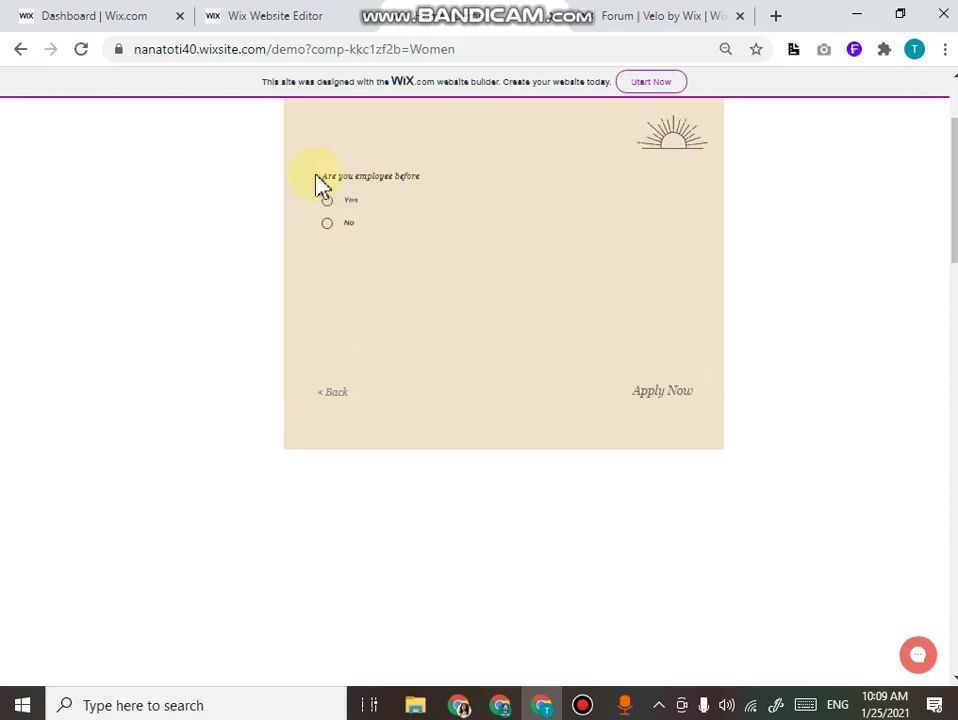
pyautogui.moveTo(316, 177); pyautogui.dragTo(434, 185)
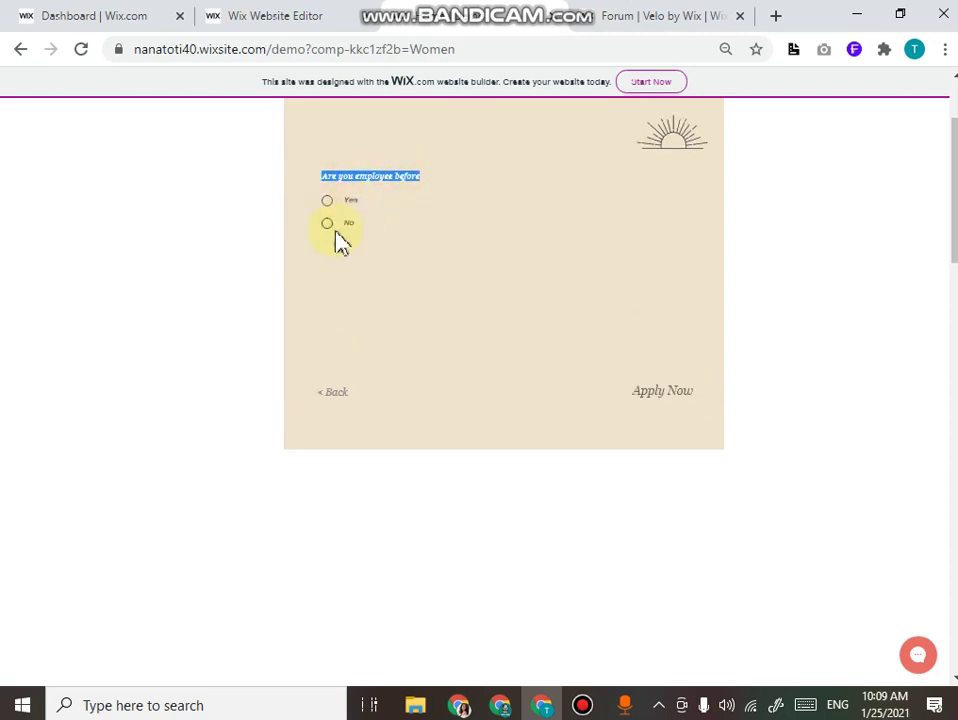
pyautogui.click(333, 201)
pyautogui.click(666, 396)
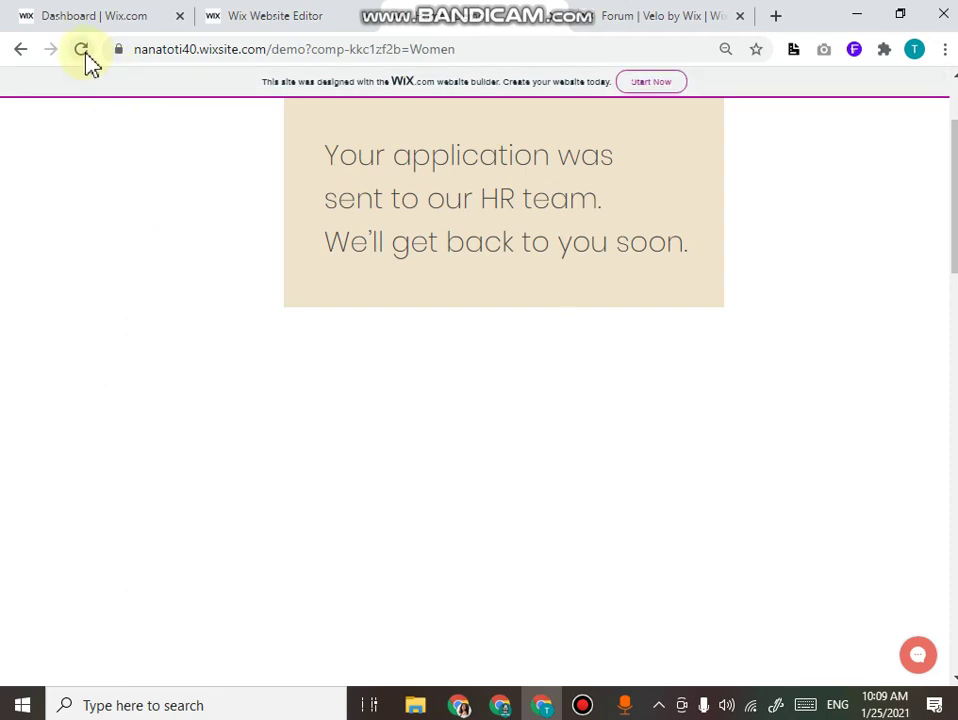
# Step: Reload and submit the form as Women, passing the blank middle step and answering Yes
pyautogui.click(85, 54)
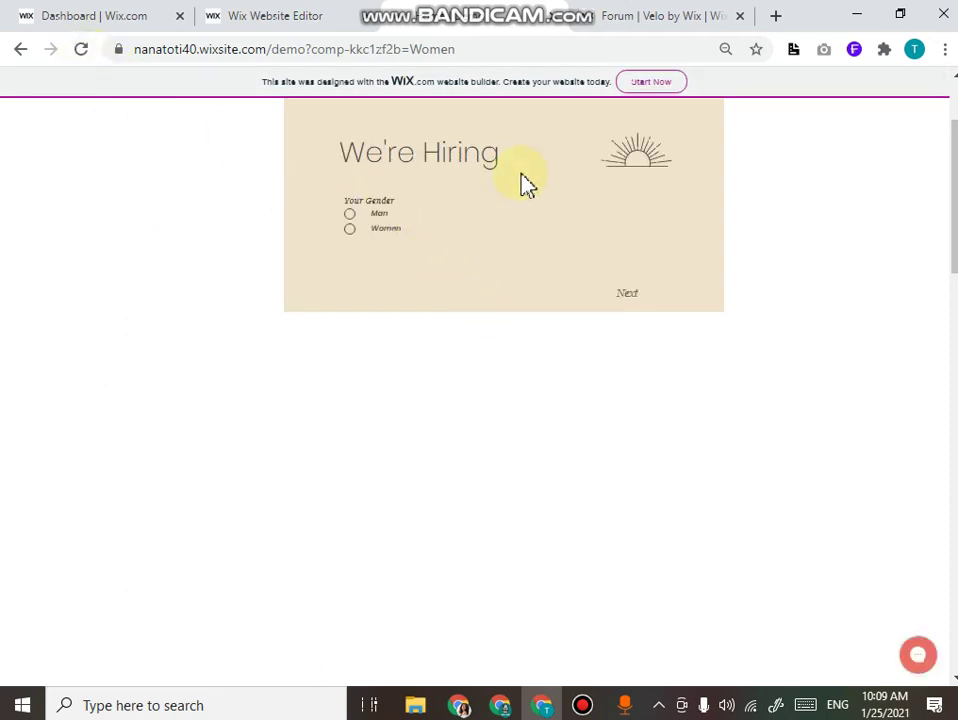
pyautogui.click(88, 52)
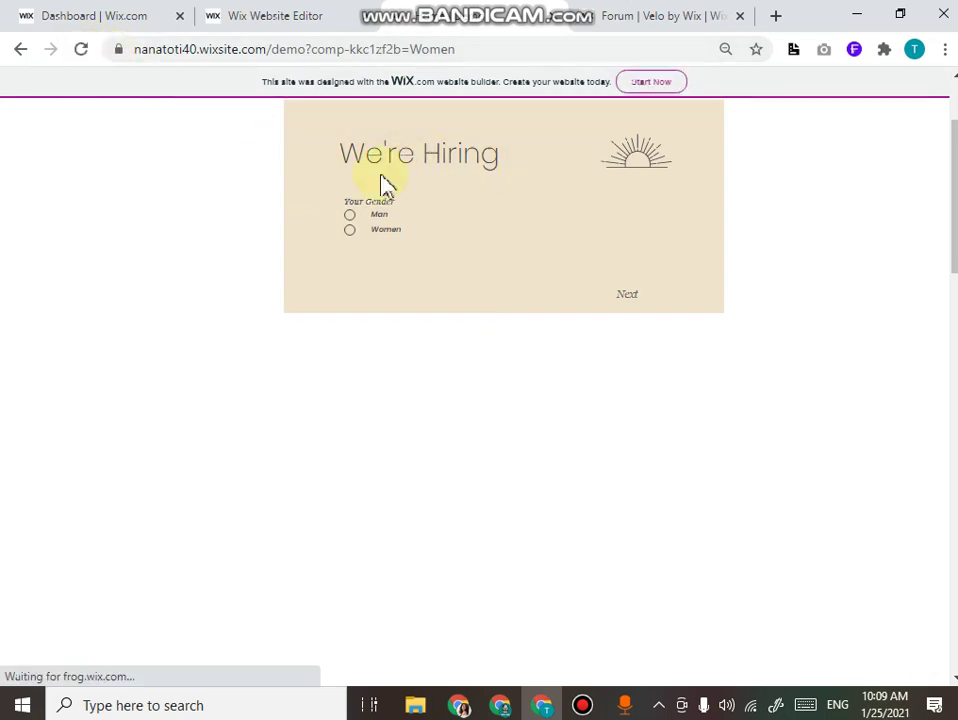
pyautogui.click(350, 230)
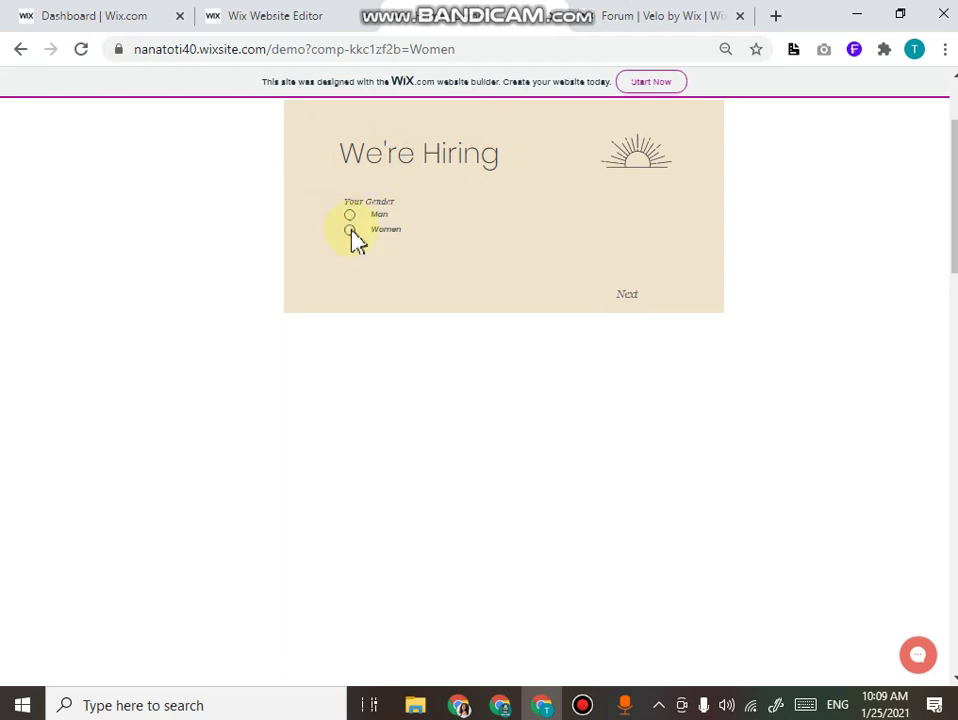
pyautogui.click(643, 293)
pyautogui.click(310, 108)
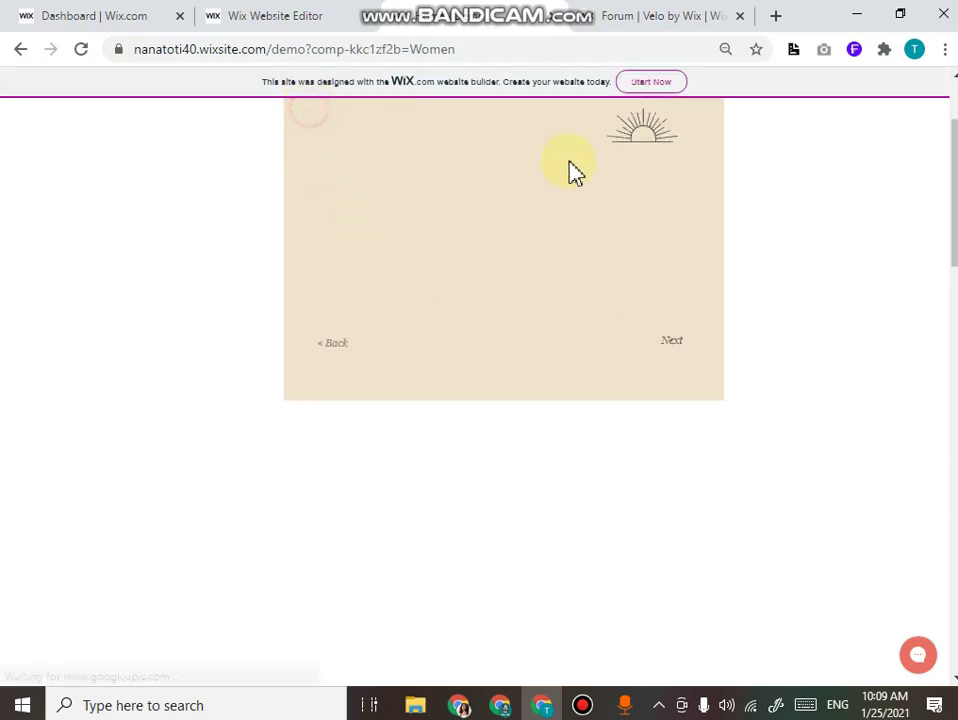
pyautogui.scroll(3, 528, 216)
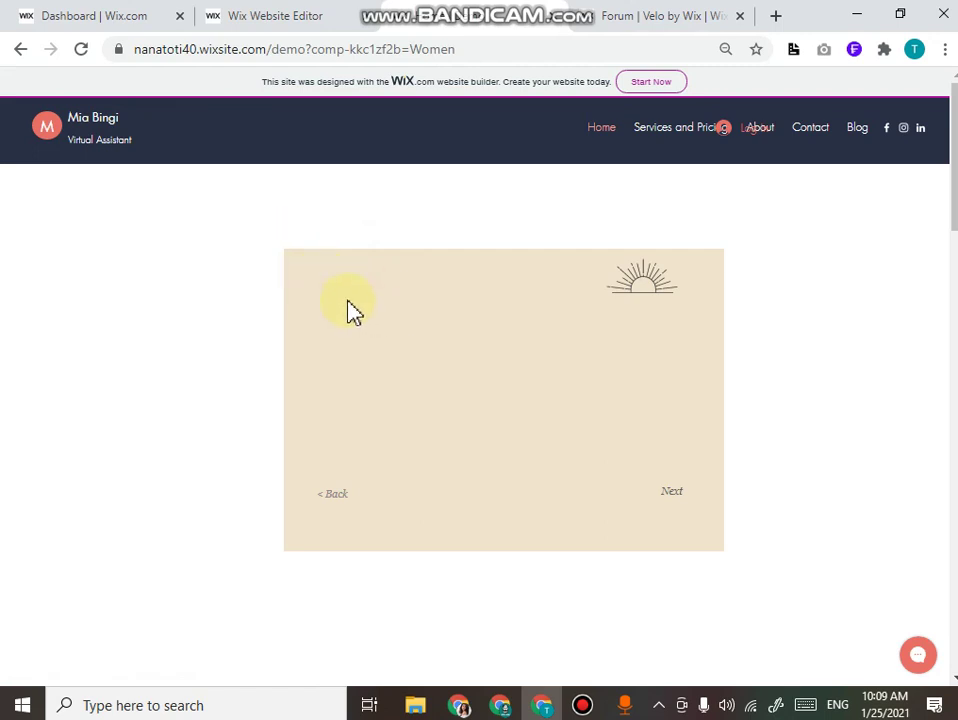
pyautogui.click(312, 314)
pyautogui.click(669, 492)
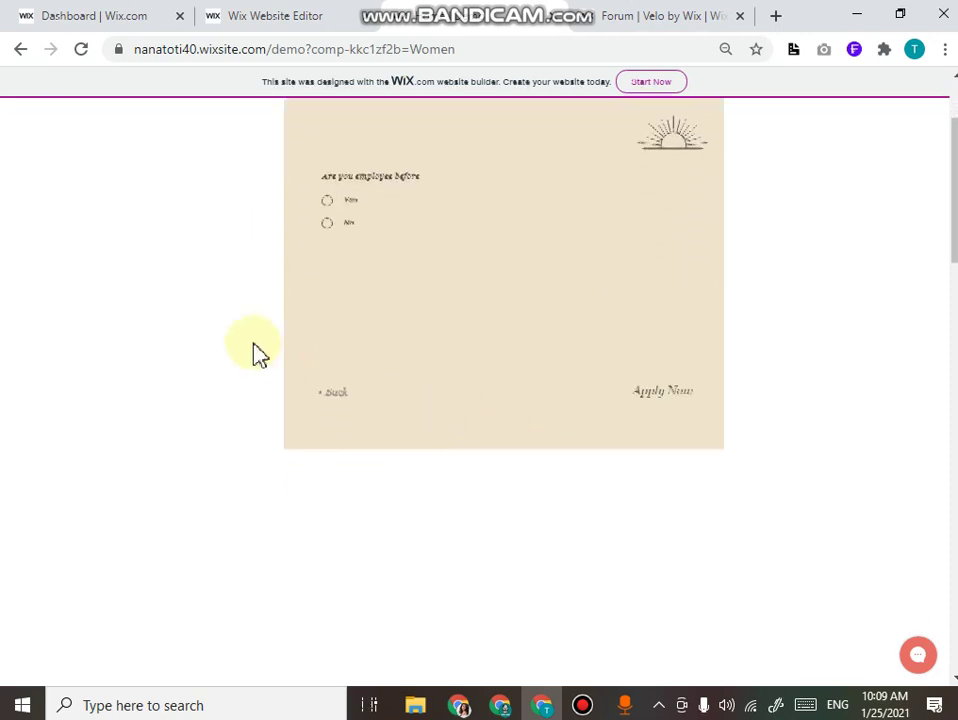
pyautogui.click(328, 203)
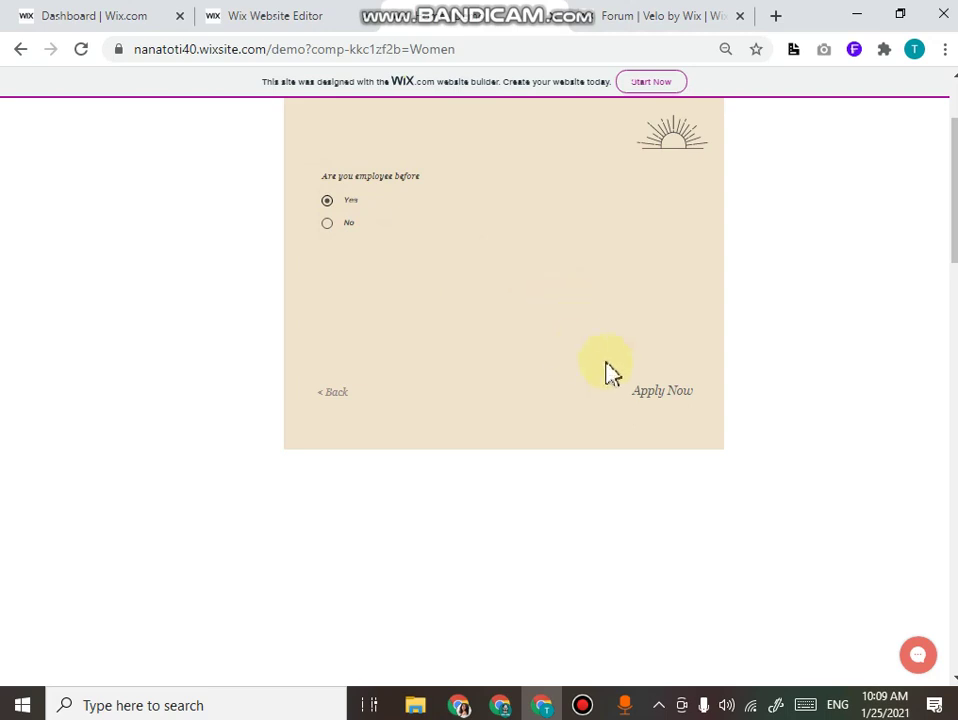
pyautogui.click(665, 392)
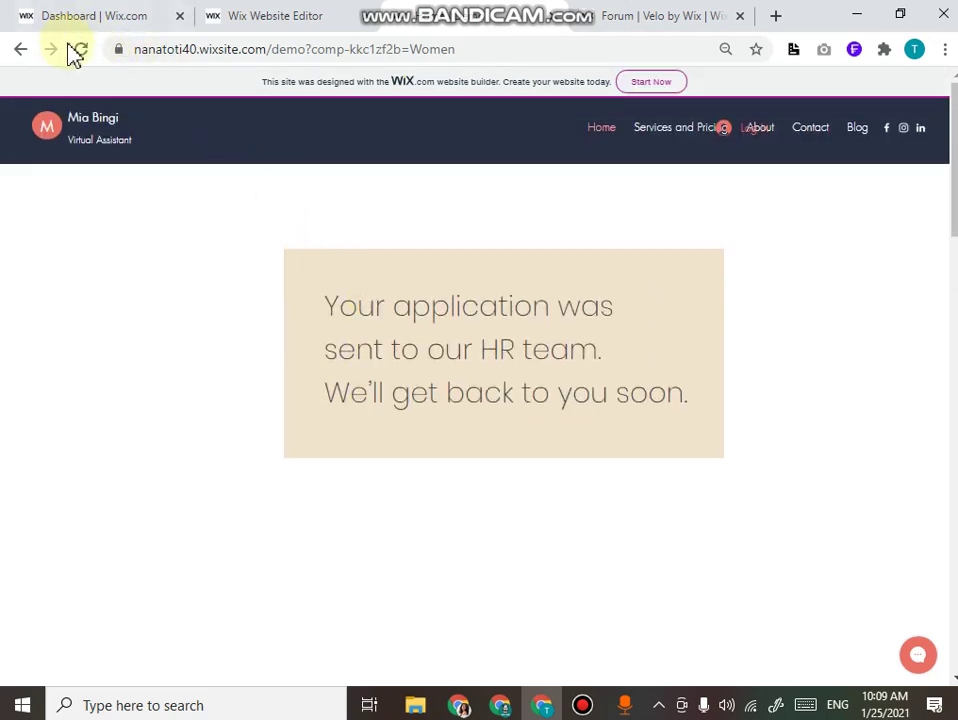
# Step: Restart the form with Women, check the empty second step, then go back to gender
pyautogui.click(79, 49)
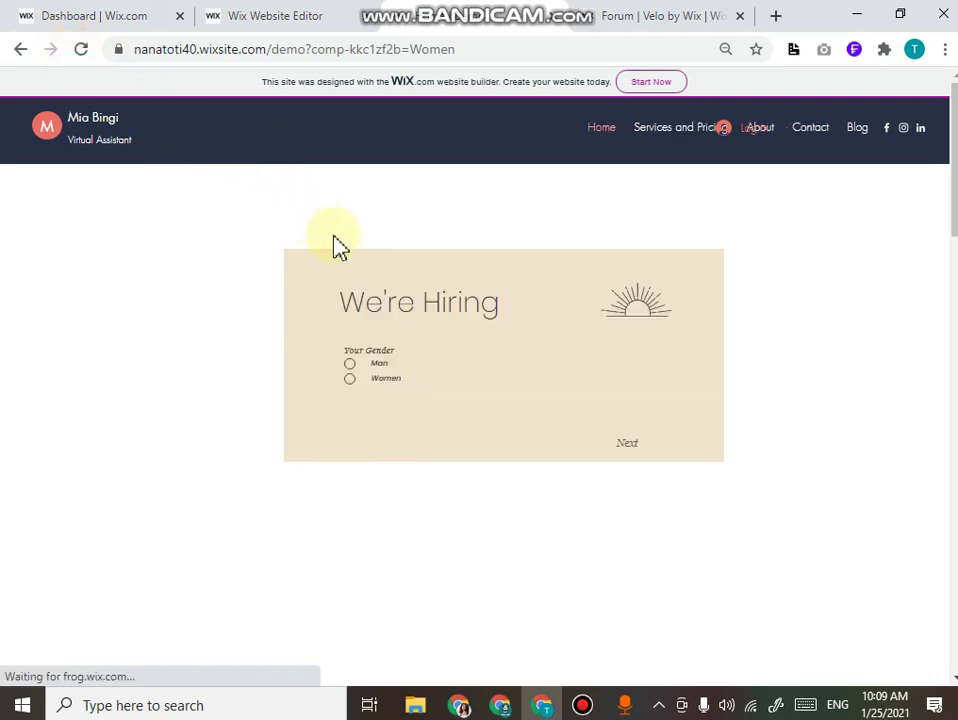
pyautogui.click(352, 379)
pyautogui.click(624, 444)
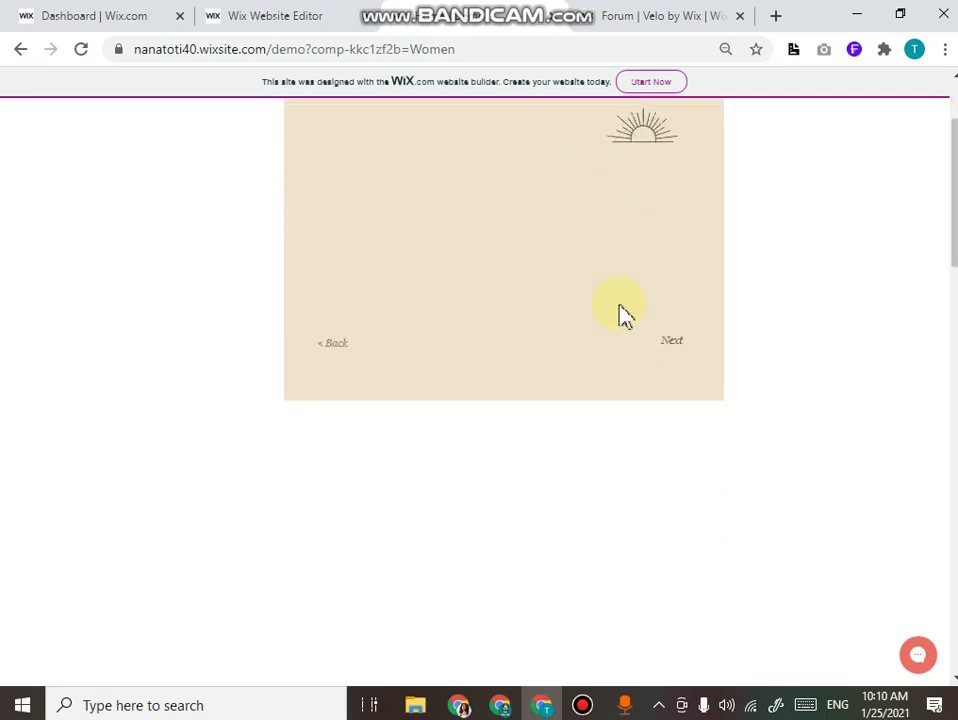
pyautogui.click(318, 345)
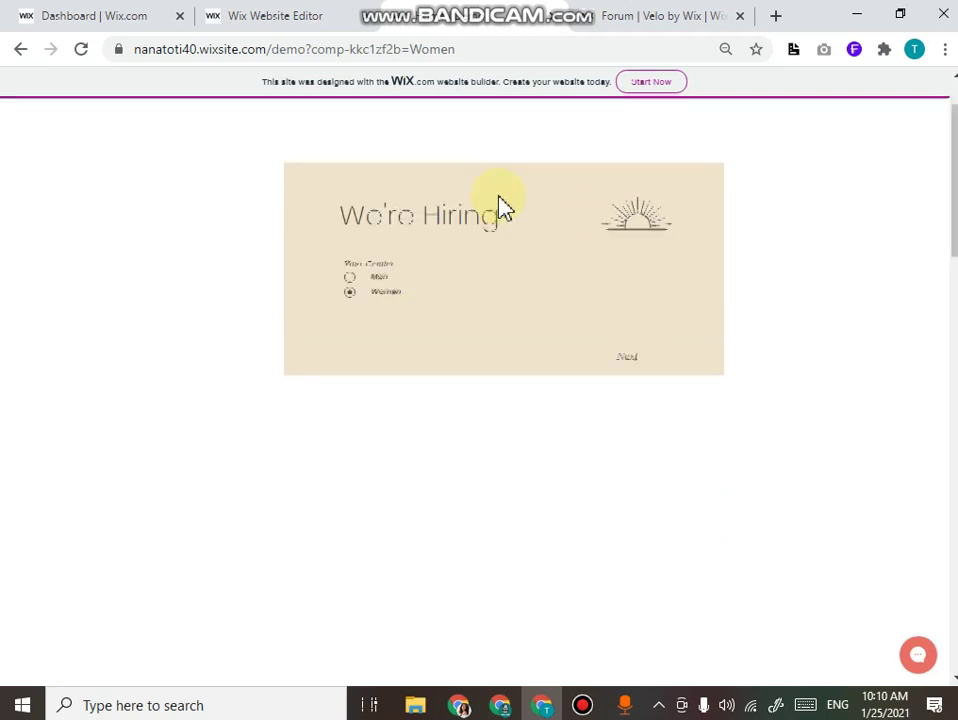